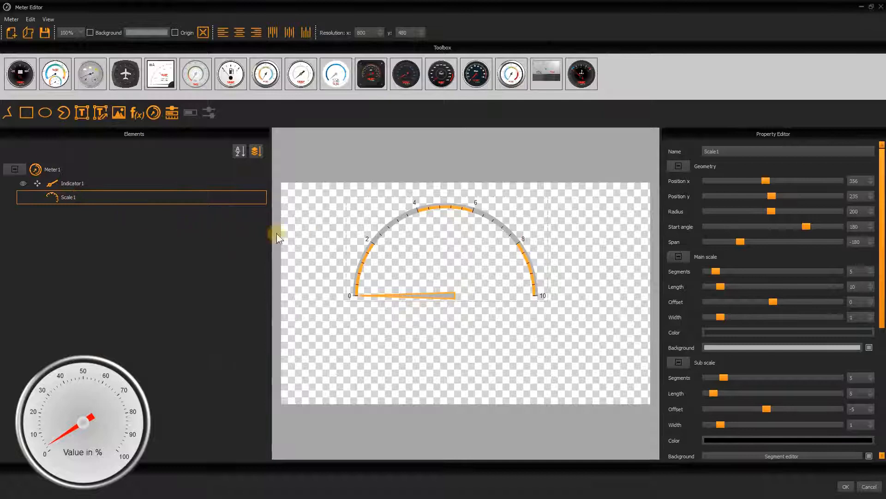
# Set the radius of Scale1 to 150 px
pyautogui.click(855, 210)
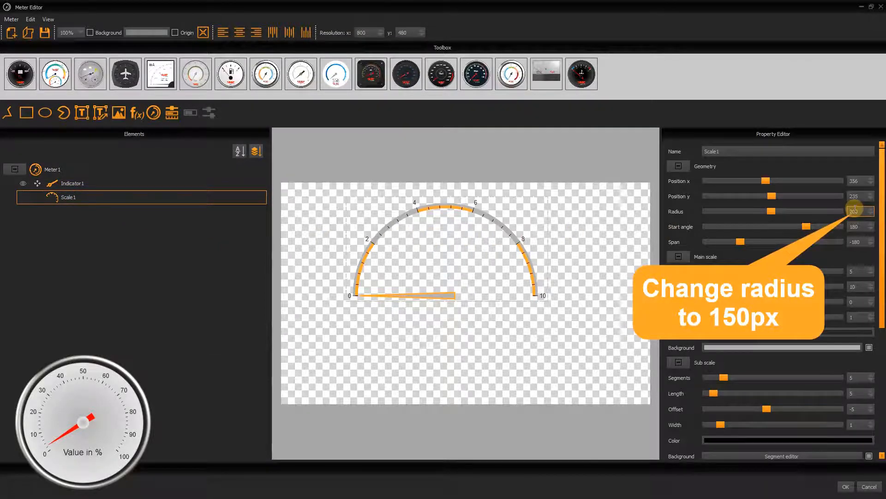
pyautogui.write('150')
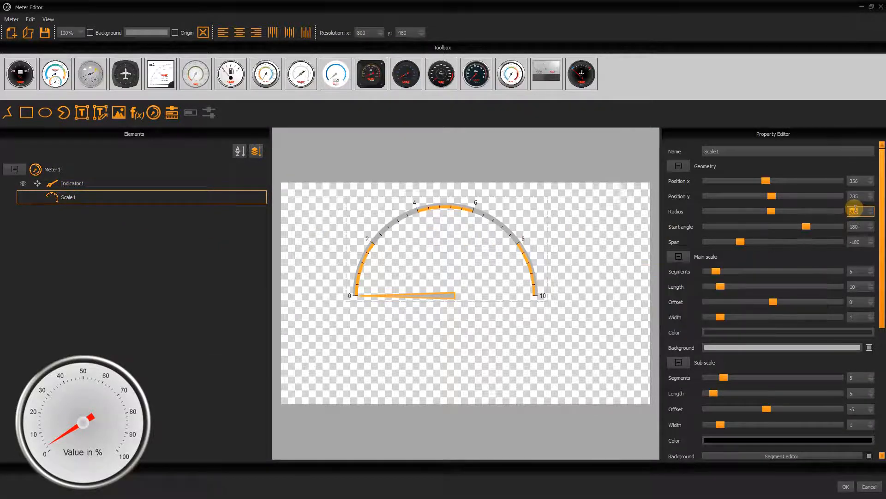
pyautogui.press('Return')
# Set the start angle of Scale1 to 220° and its span to -260°
pyautogui.click(856, 226)
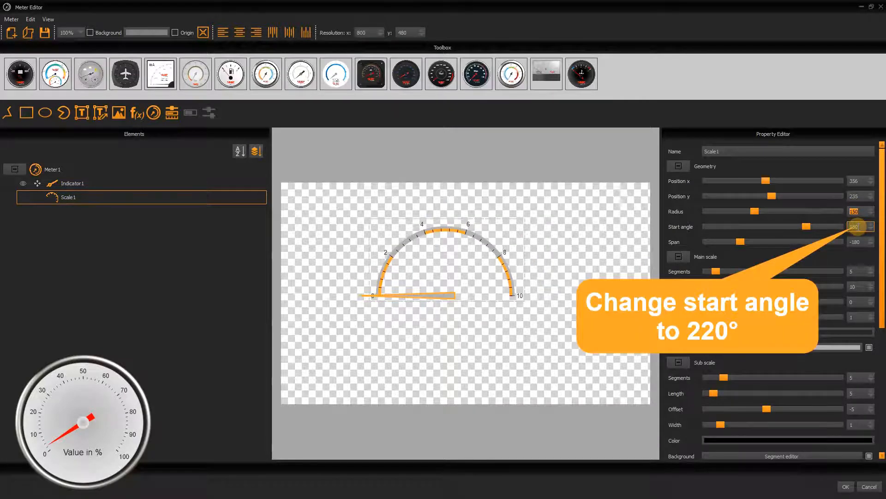
pyautogui.doubleClick(859, 227)
pyautogui.write('220')
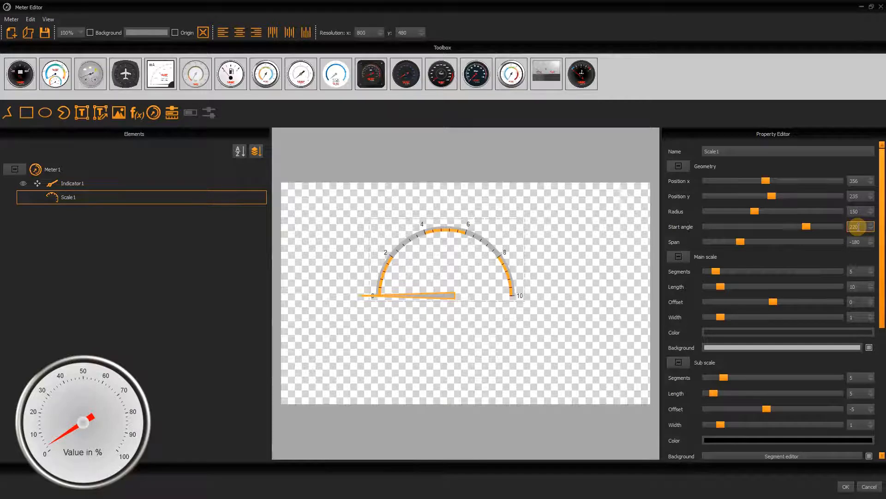
pyautogui.press('Return')
pyautogui.doubleClick(857, 241)
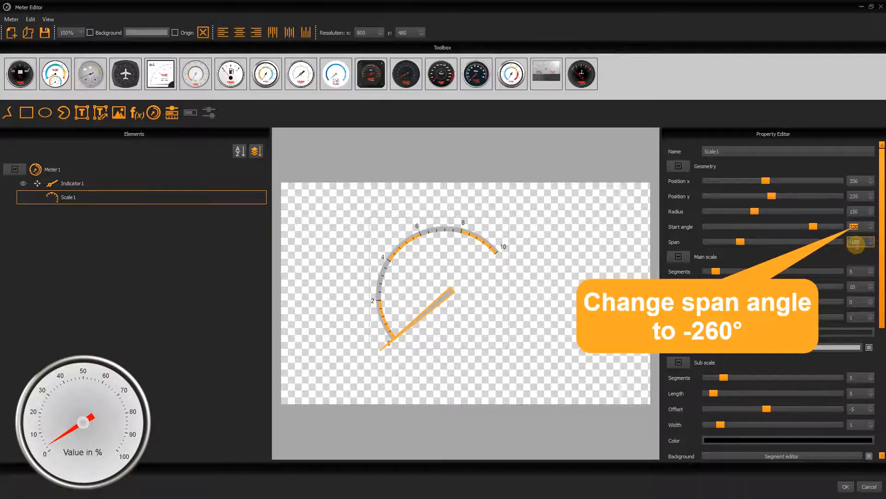
pyautogui.write('-2')
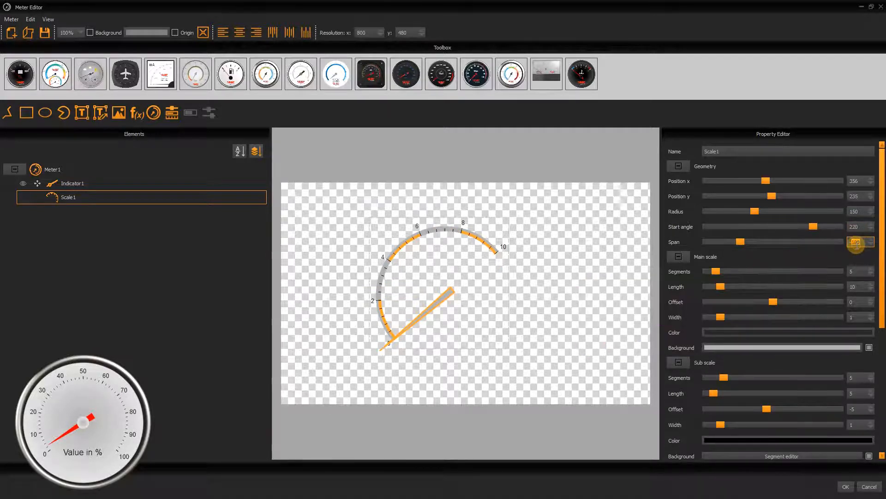
pyautogui.write('60')
pyautogui.press('Return')
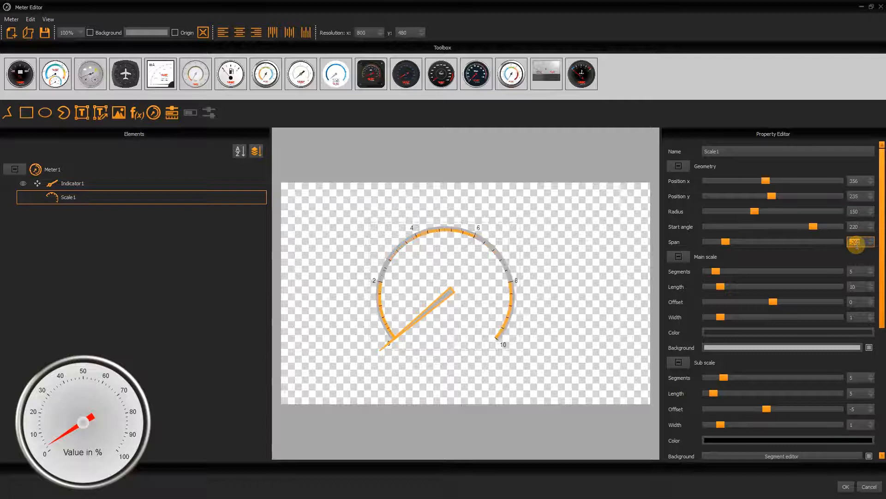
# Disable the background color of both the main scale and the sub scale
pyautogui.moveTo(882, 253); pyautogui.dragTo(876, 289)
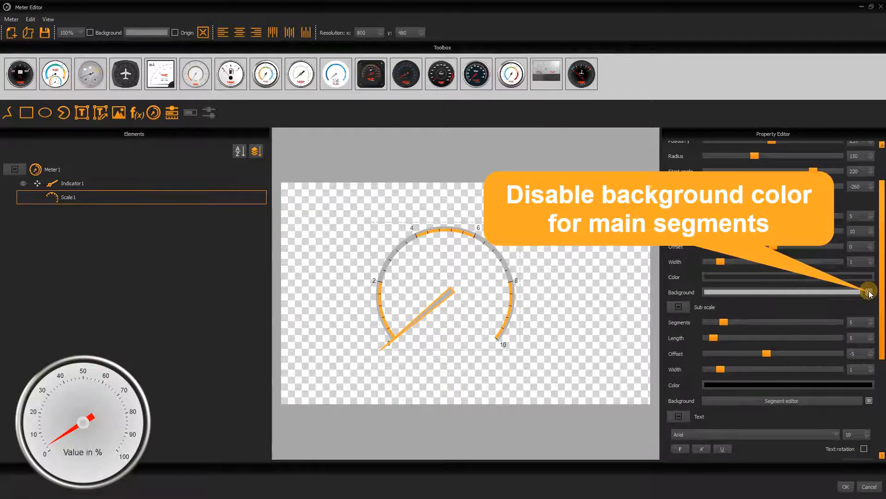
pyautogui.click(869, 292)
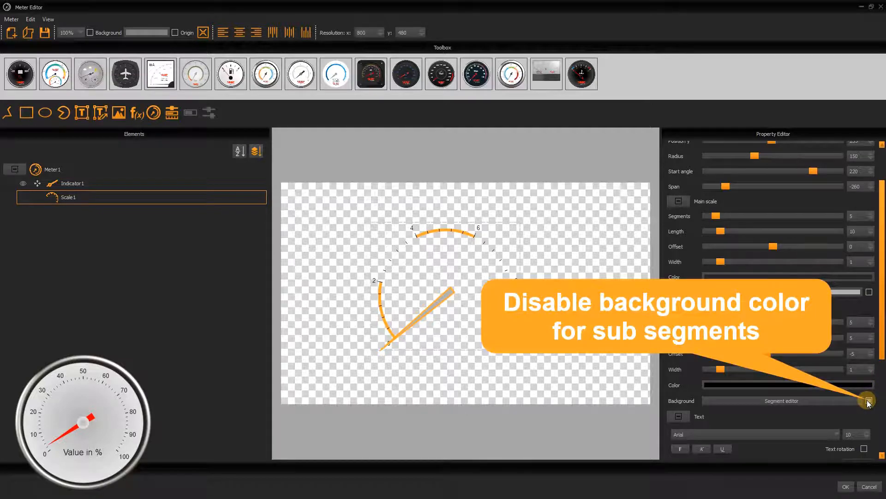
pyautogui.click(869, 400)
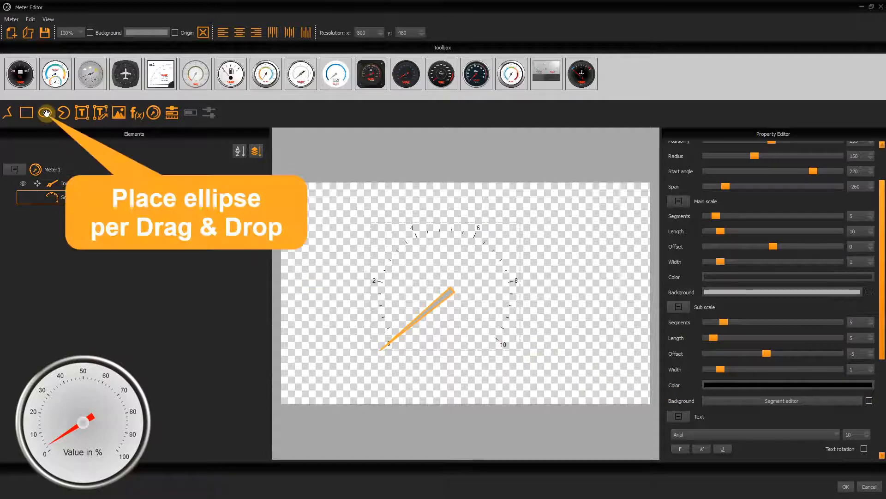
# Place an ellipse at the center of the scale with x and y radii of 200 px and a line width of 0
pyautogui.moveTo(46, 113); pyautogui.dragTo(459, 292)
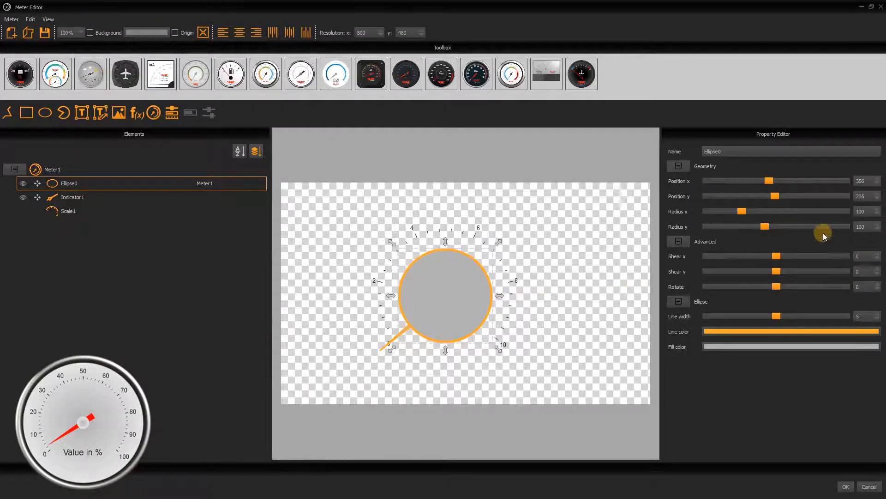
pyautogui.doubleClick(861, 213)
pyautogui.write('200')
pyautogui.press('Return')
pyautogui.click(861, 226)
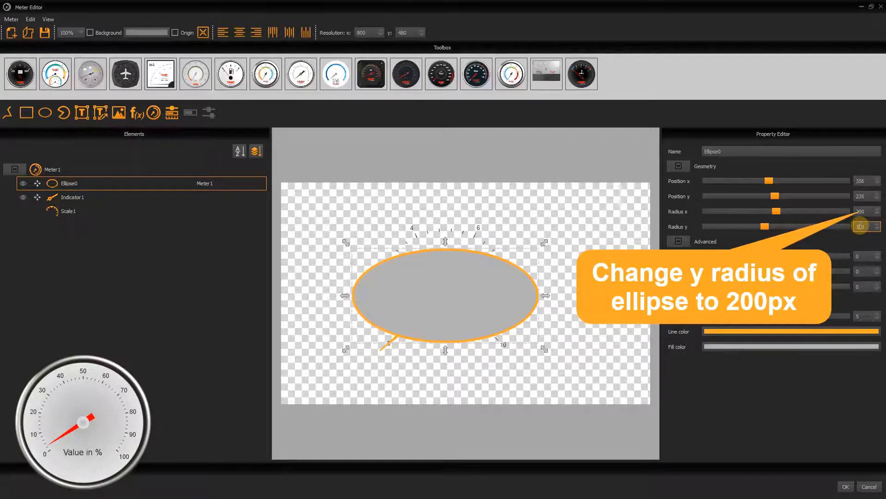
pyautogui.doubleClick(861, 226)
pyautogui.write('200')
pyautogui.press('Return')
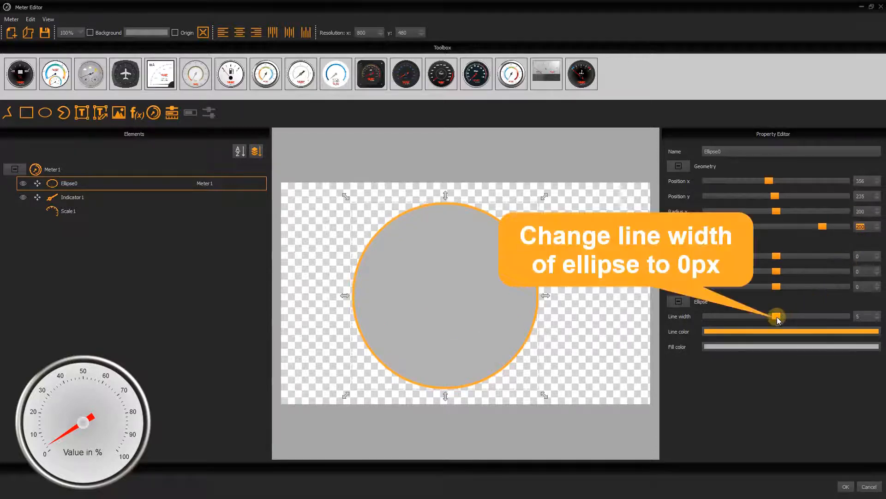
pyautogui.moveTo(777, 316); pyautogui.dragTo(703, 319)
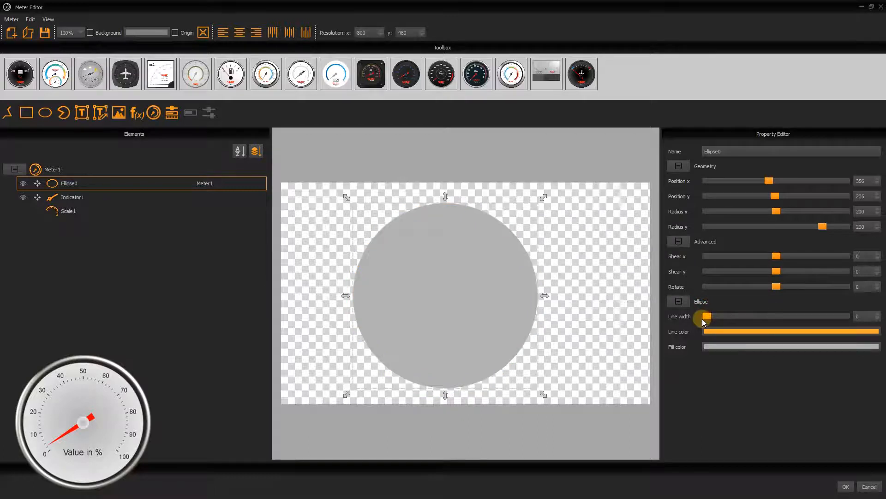
# Fill the ellipse with a radial gradient whose second color is #e9e9e9, and save that gradient as a custom color
pyautogui.click(752, 348)
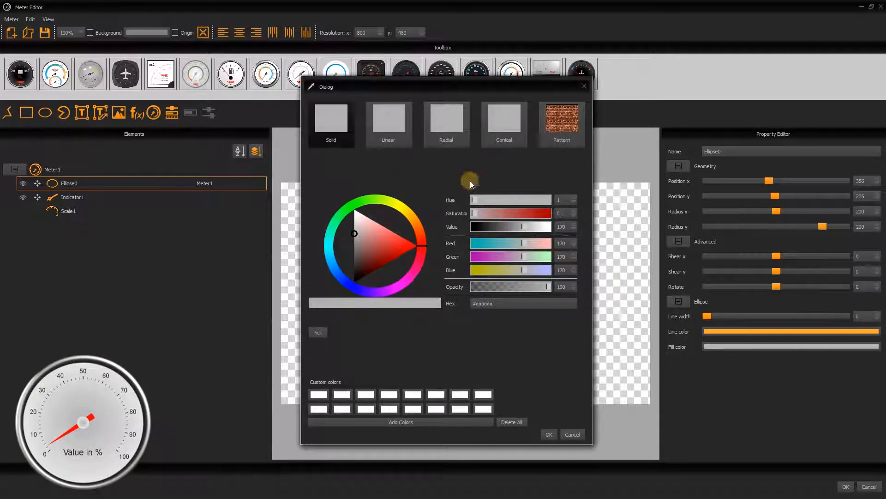
pyautogui.click(448, 124)
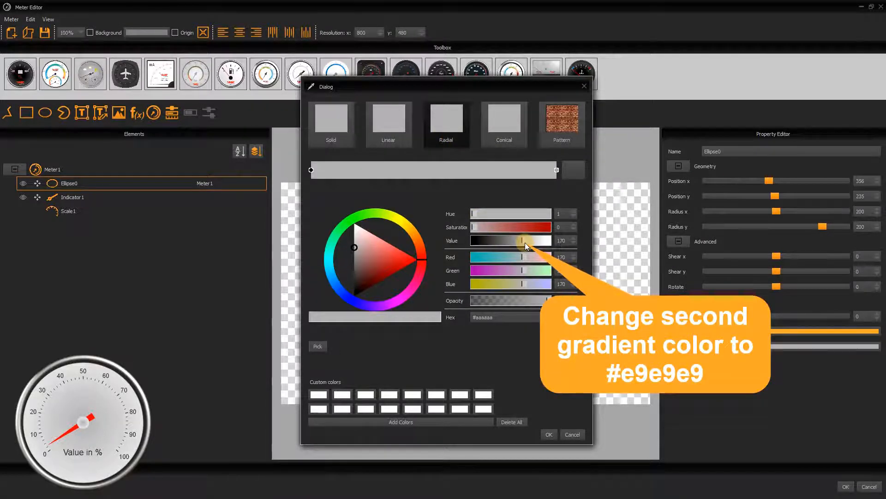
pyautogui.moveTo(525, 243); pyautogui.dragTo(544, 240)
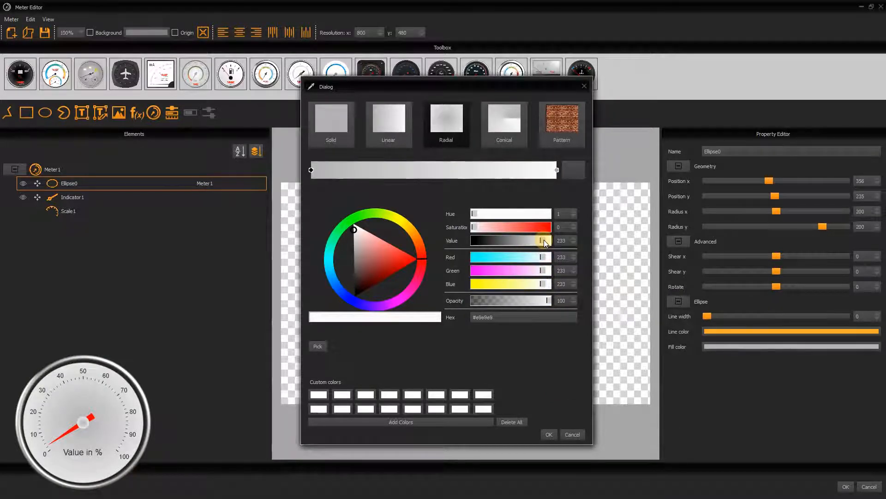
pyautogui.click(403, 421)
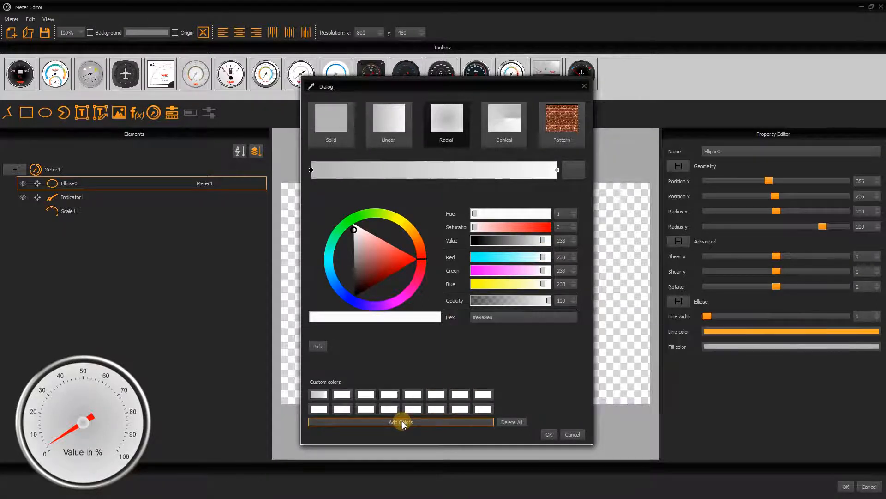
pyautogui.click(551, 434)
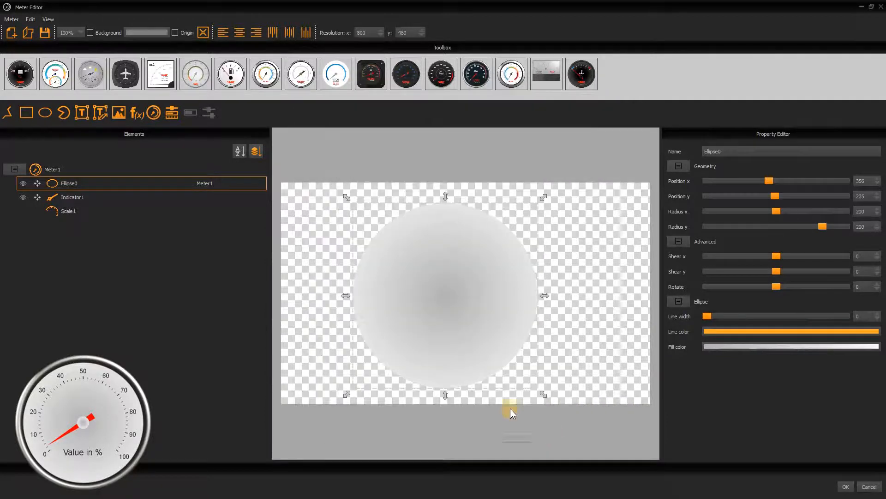
# Move the ellipse down in the element order so it lies beneath the indicator and the scale
pyautogui.rightClick(125, 184)
pyautogui.click(136, 197)
pyautogui.rightClick(143, 196)
pyautogui.click(153, 212)
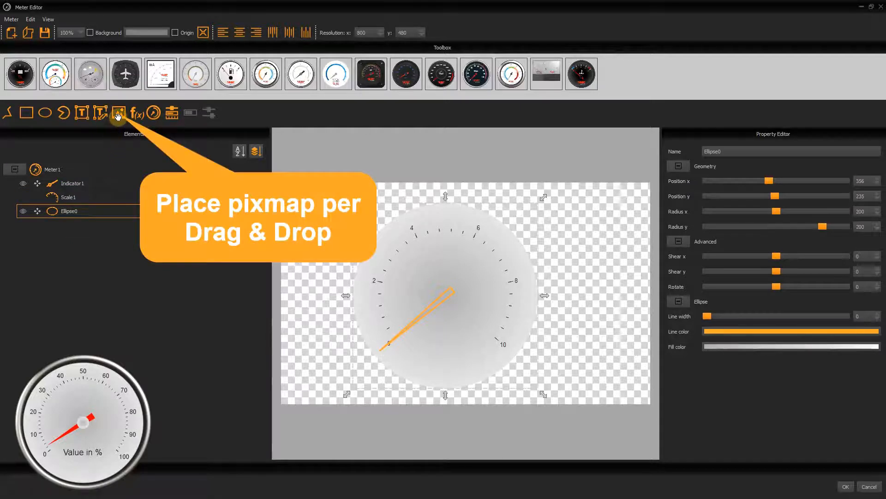
# Place a pixmap on the canvas using the thin round chrome instrument frame from the generated frame images
pyautogui.moveTo(118, 115); pyautogui.dragTo(380, 275)
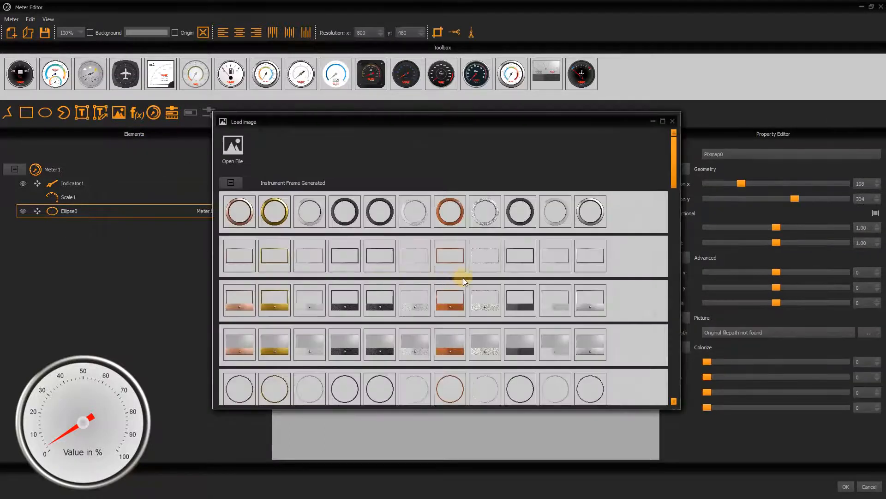
pyautogui.moveTo(675, 169); pyautogui.dragTo(681, 242)
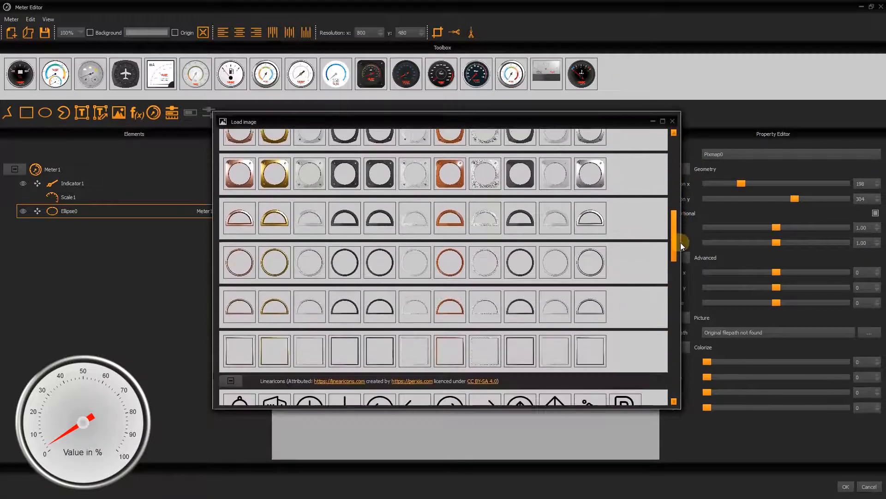
pyautogui.doubleClick(595, 262)
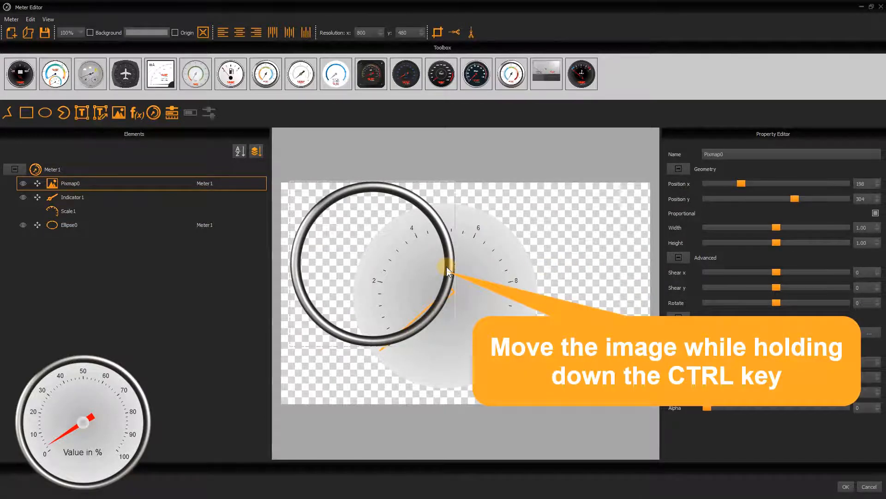
# Center the round frame image on the ellipse and scale it proportionally to 1.25
pyautogui.moveTo(446, 262); pyautogui.dragTo(473, 292)
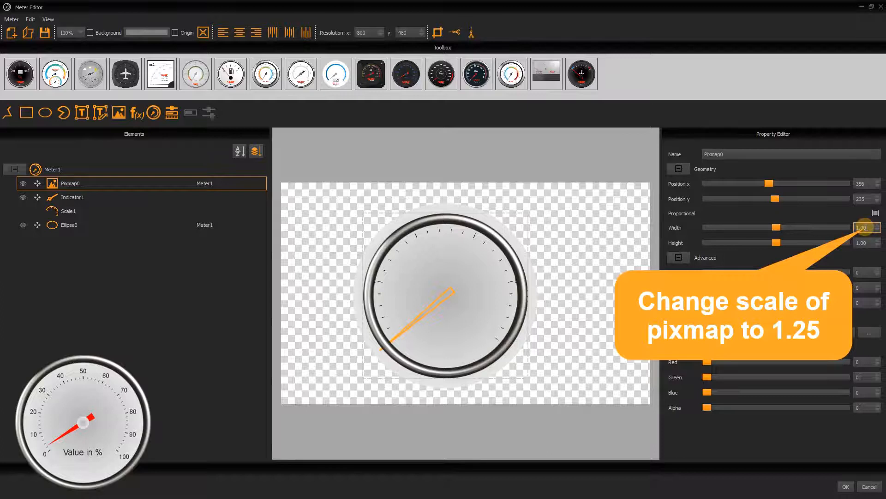
pyautogui.write('1.25')
pyautogui.press('Return')
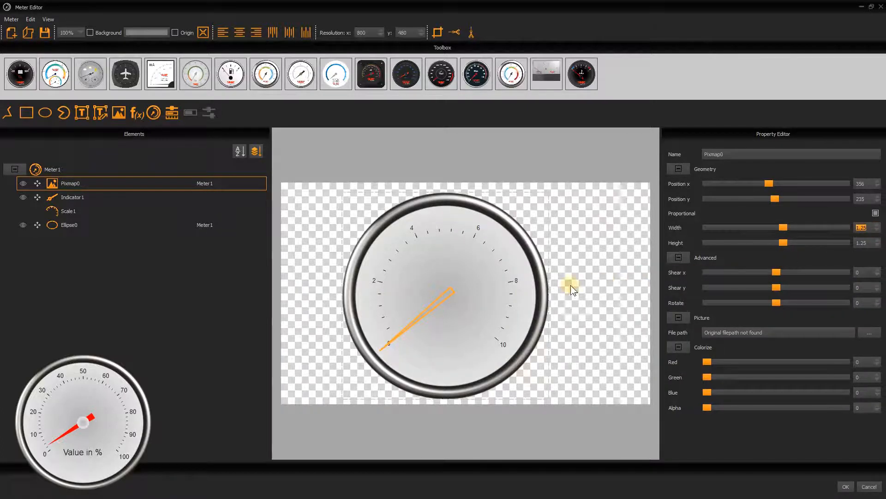
# Turn off the movable setting of Pixmap0 and Ellipse0, and center the meter on the canvas
pyautogui.click(38, 184)
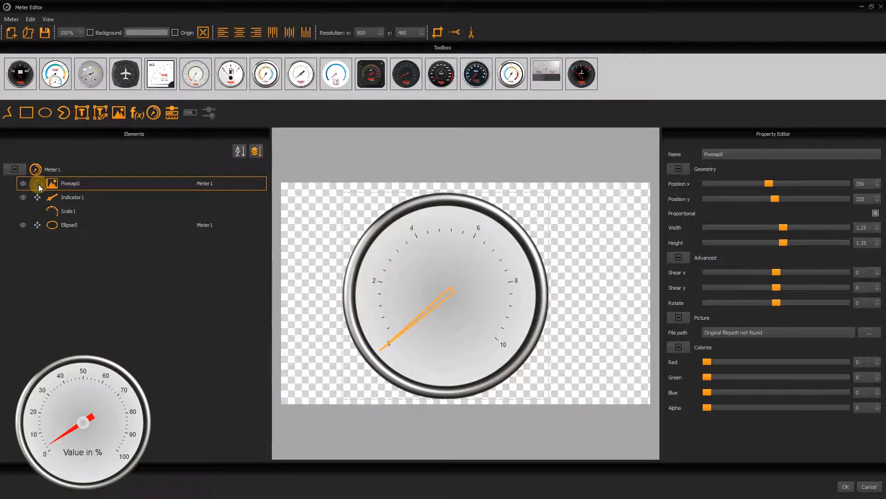
pyautogui.click(37, 226)
pyautogui.click(202, 33)
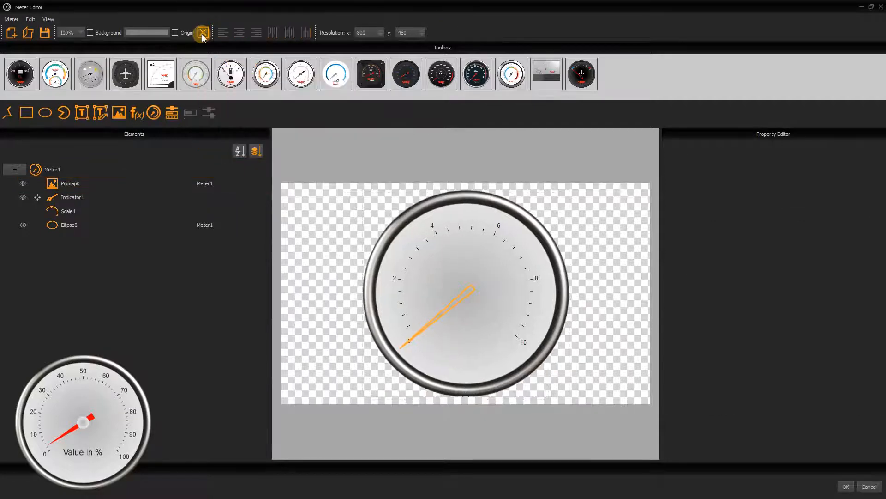
# Set the main scale of Scale1 to 10 segments with a line width of 2 px
pyautogui.click(68, 211)
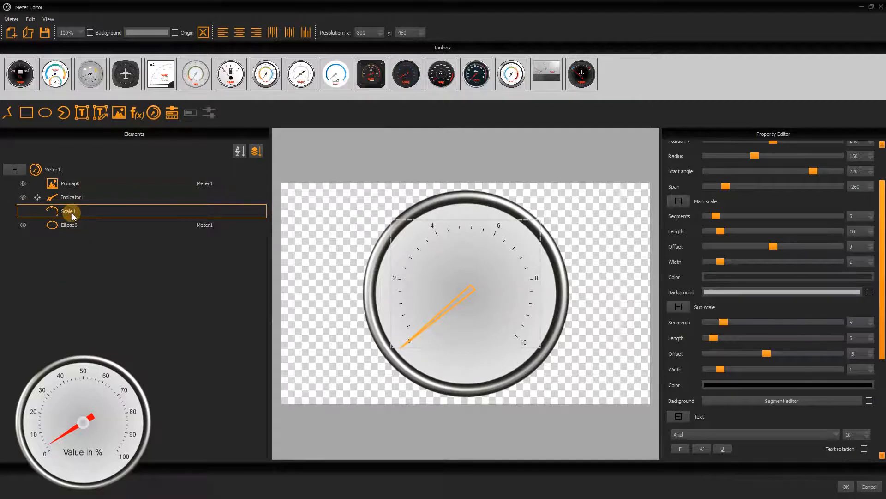
pyautogui.click(852, 216)
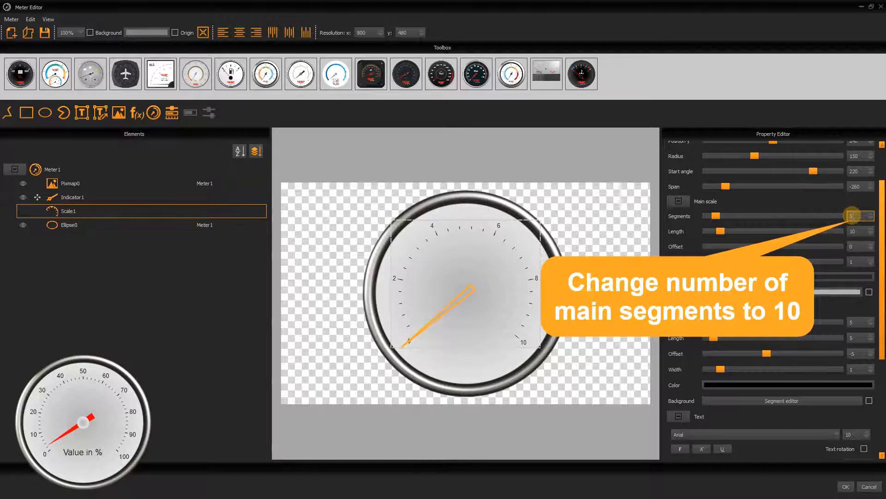
pyautogui.press('BackSpace')
pyautogui.write('10')
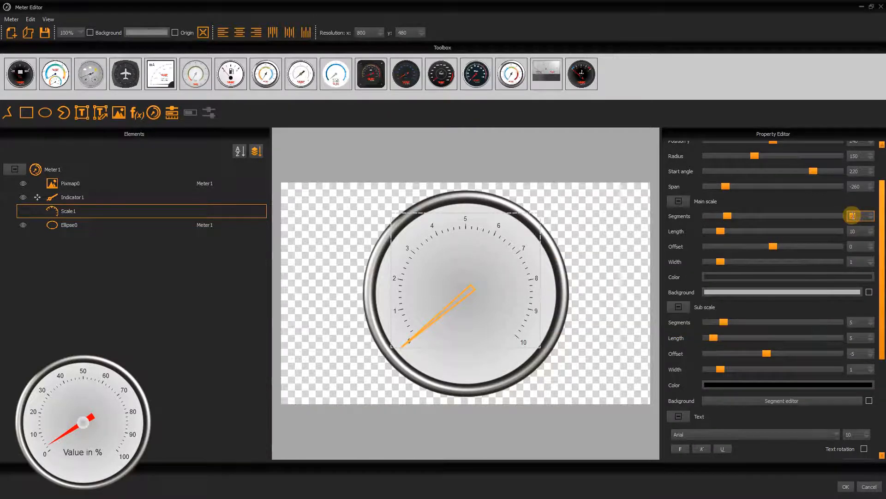
pyautogui.click(859, 263)
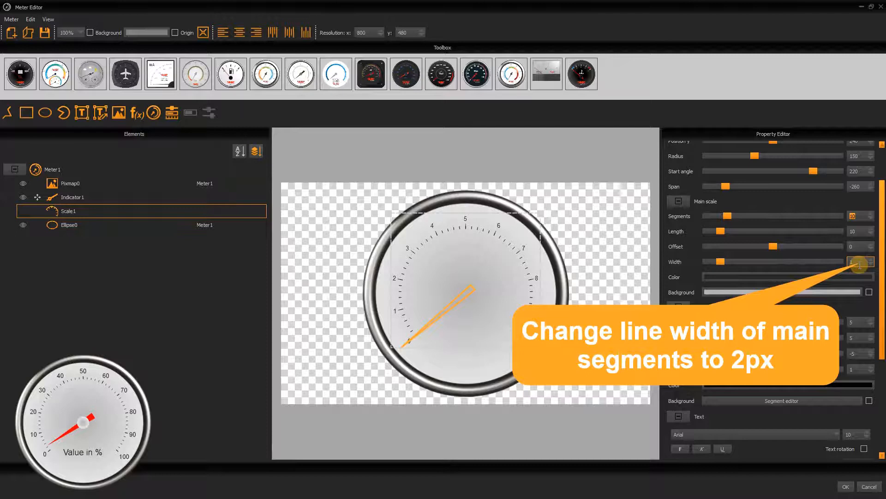
pyautogui.doubleClick(860, 265)
pyautogui.press('Return')
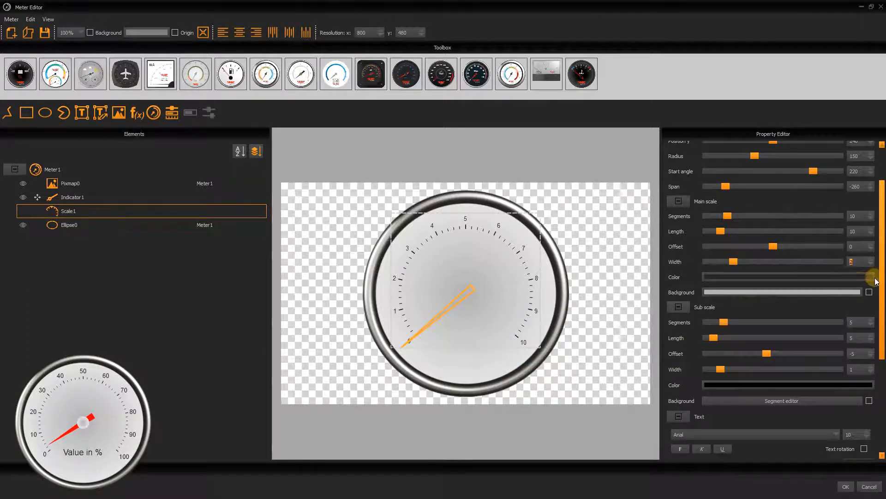
# Set the font size of the scale's text to 15
pyautogui.moveTo(884, 277); pyautogui.dragTo(883, 350)
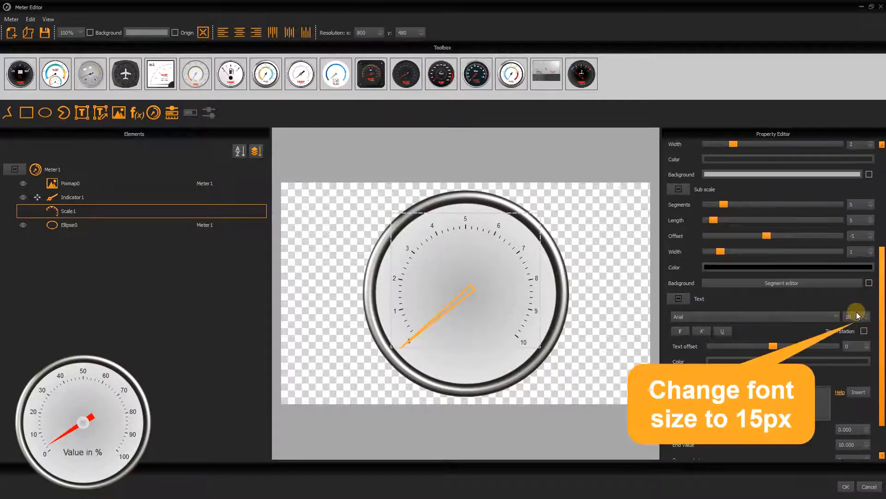
pyautogui.doubleClick(855, 316)
pyautogui.write('15')
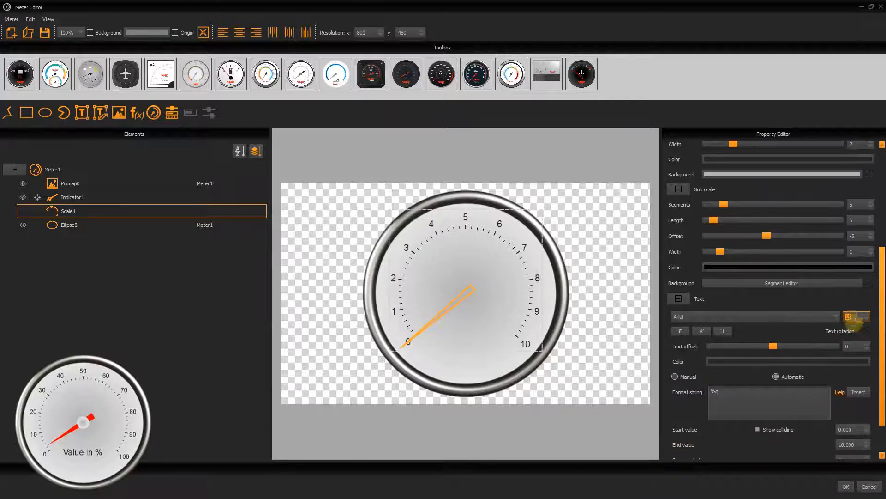
# Set the end value of Scale1's automatic text to 100
pyautogui.doubleClick(852, 445)
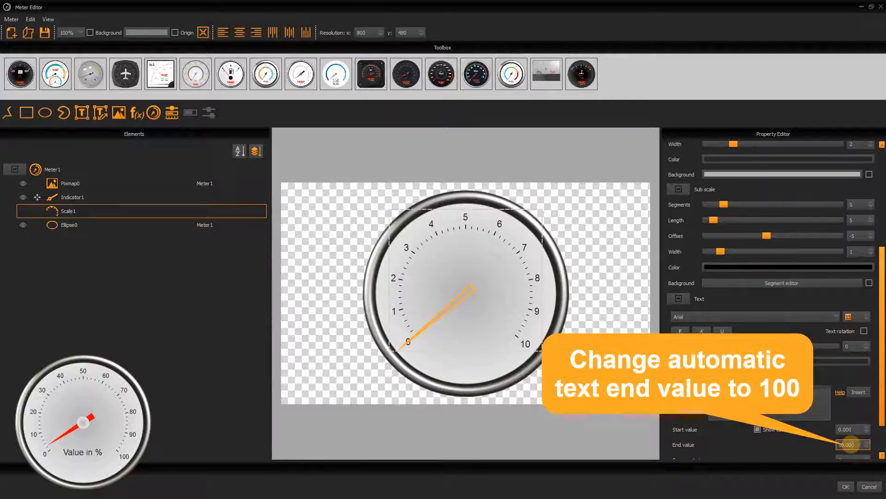
pyautogui.write('100')
pyautogui.press('Return')
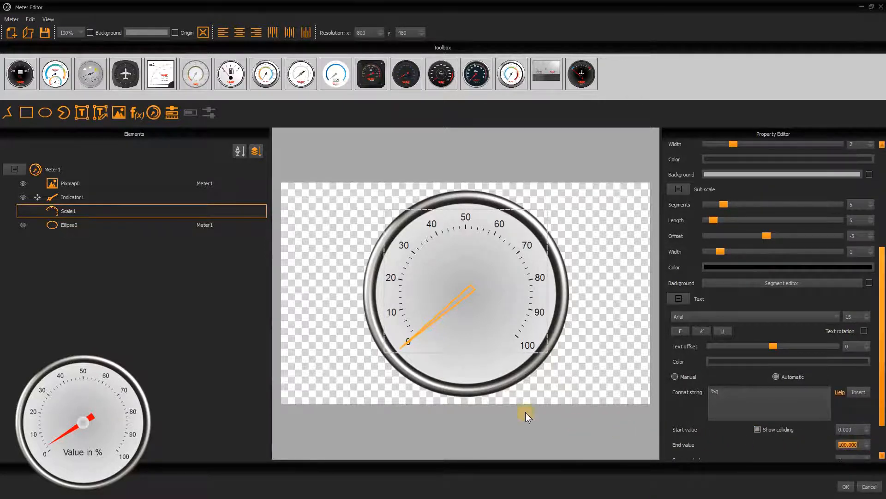
# Remove the outline of Indicator1 with line type NoPen and set its fill to solid red #ff0000
pyautogui.click(77, 198)
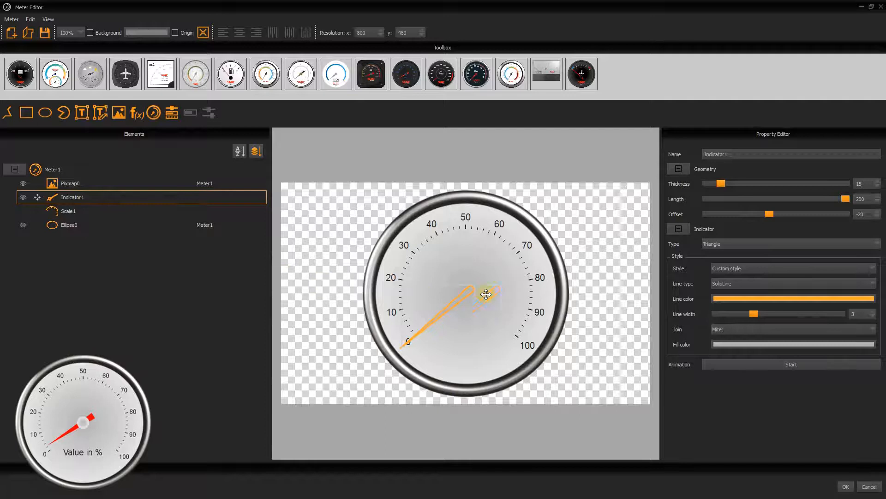
pyautogui.click(725, 282)
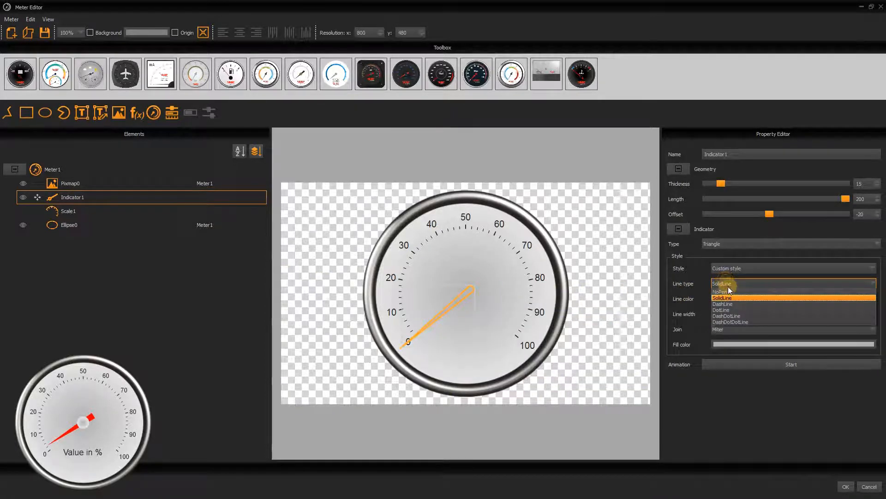
pyautogui.click(728, 291)
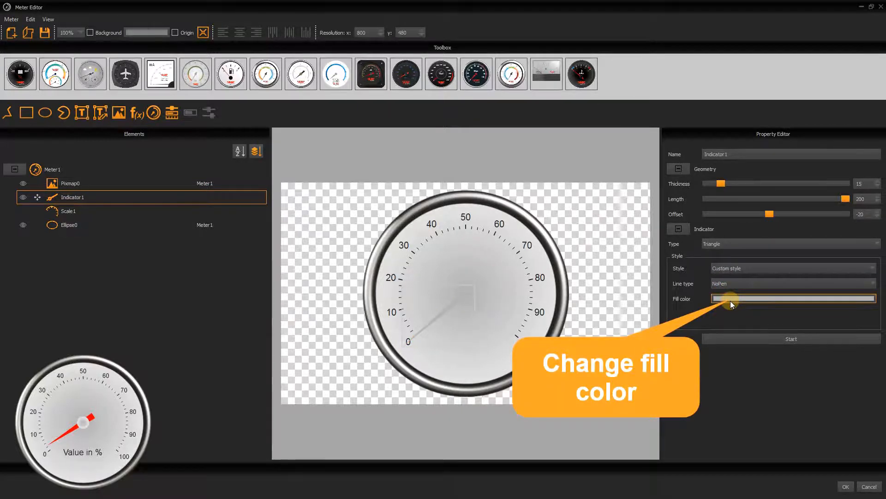
pyautogui.click(731, 299)
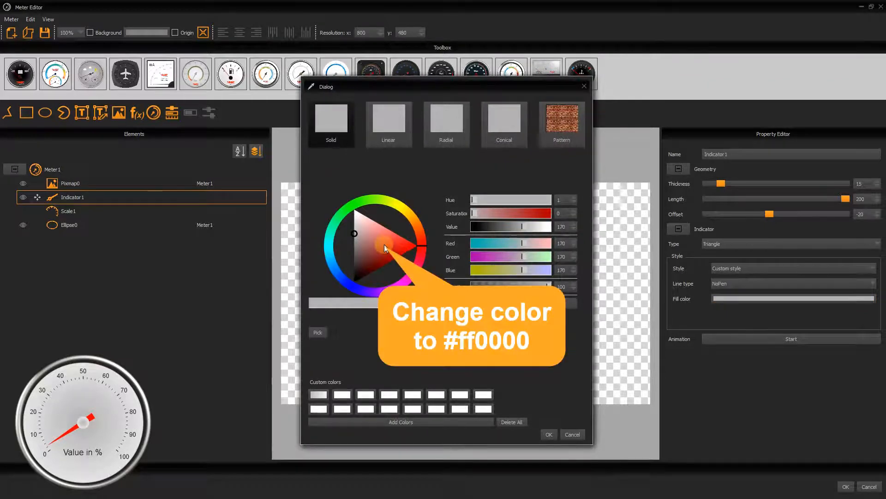
pyautogui.moveTo(385, 244); pyautogui.dragTo(445, 250)
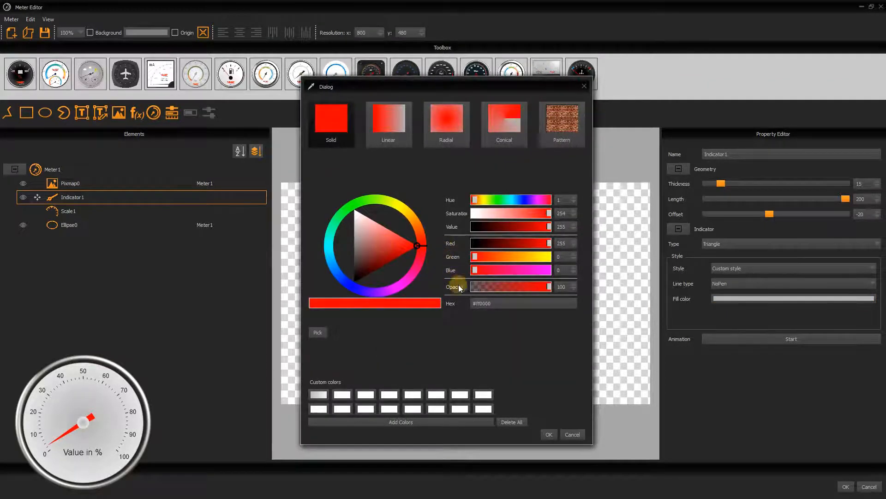
pyautogui.click(548, 434)
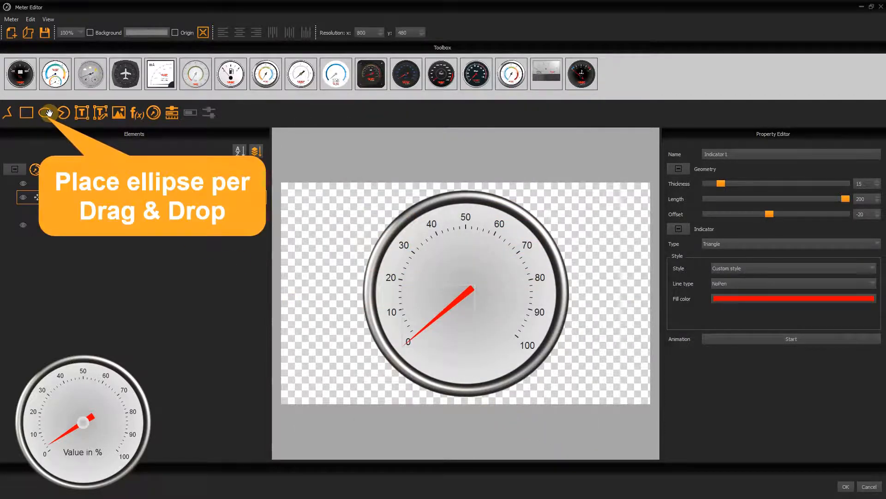
# Add an ellipse at the meter's centre with line width 0, filled with the saved custom radial gradient
pyautogui.moveTo(49, 113); pyautogui.dragTo(474, 298)
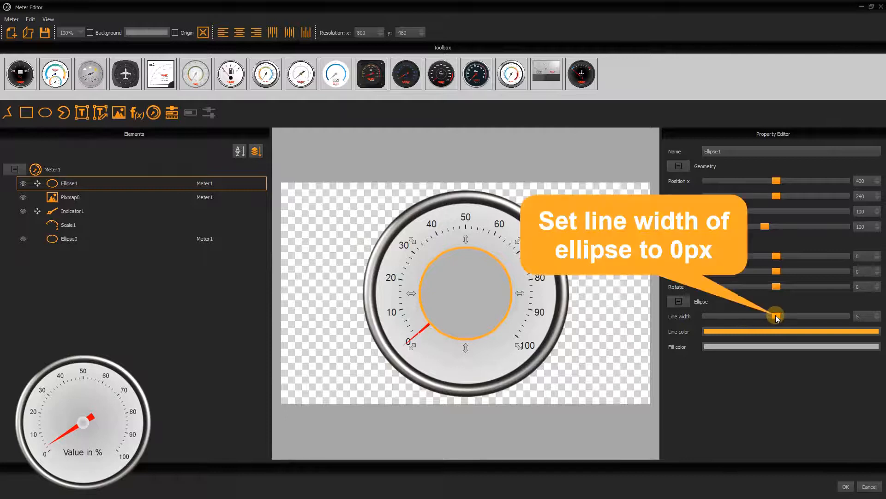
pyautogui.moveTo(776, 316); pyautogui.dragTo(690, 322)
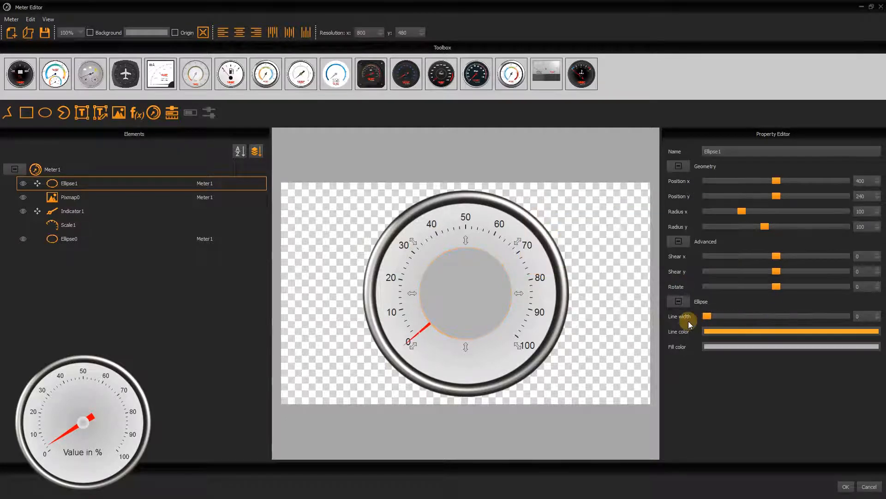
pyautogui.click(719, 346)
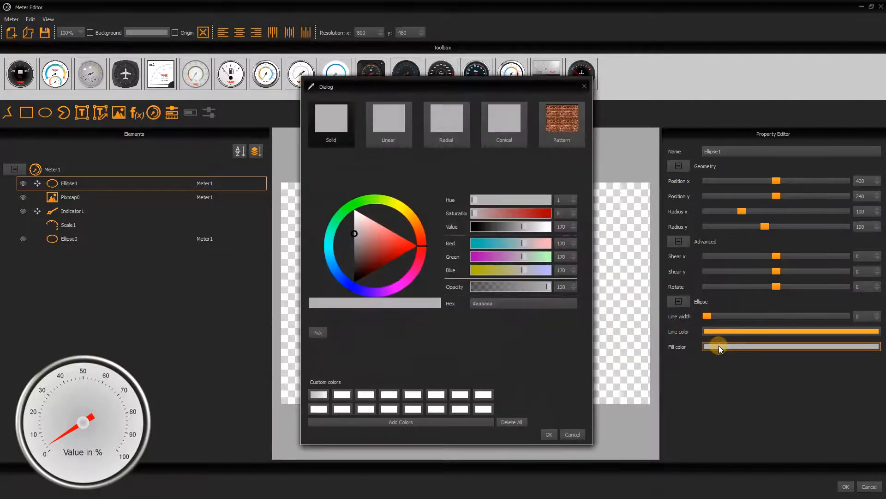
pyautogui.click(319, 395)
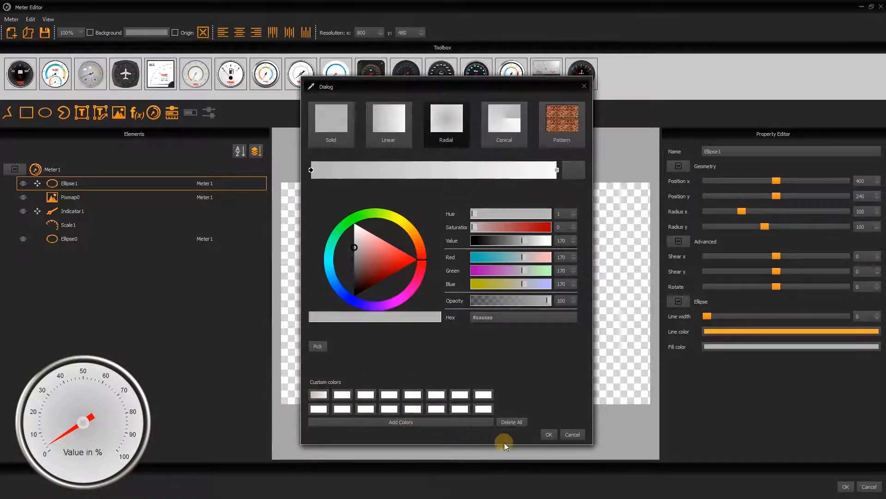
pyautogui.click(551, 435)
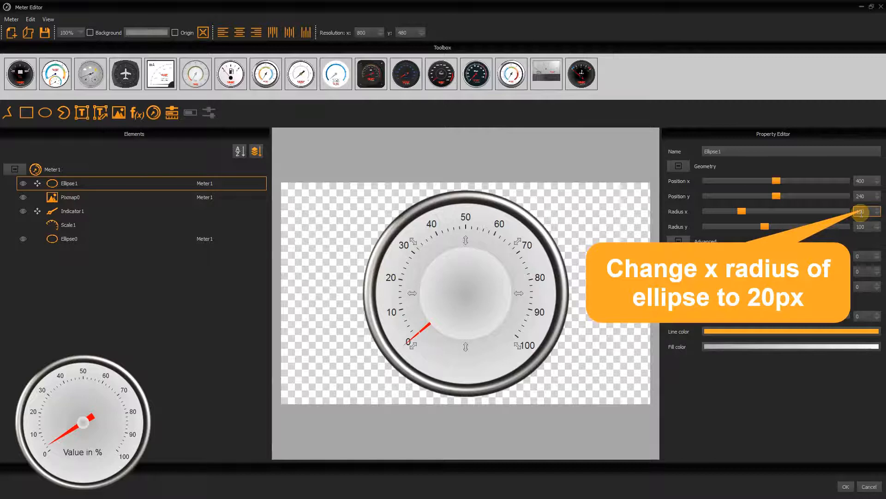
# Set the x and y radius of the centre ellipse to 20 px
pyautogui.doubleClick(861, 212)
pyautogui.write('20')
pyautogui.press('Return')
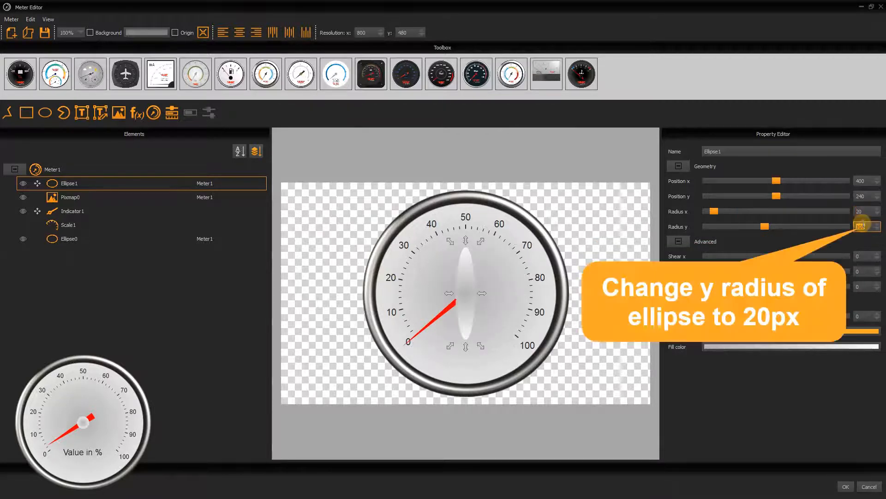
pyautogui.write('20')
pyautogui.press('Return')
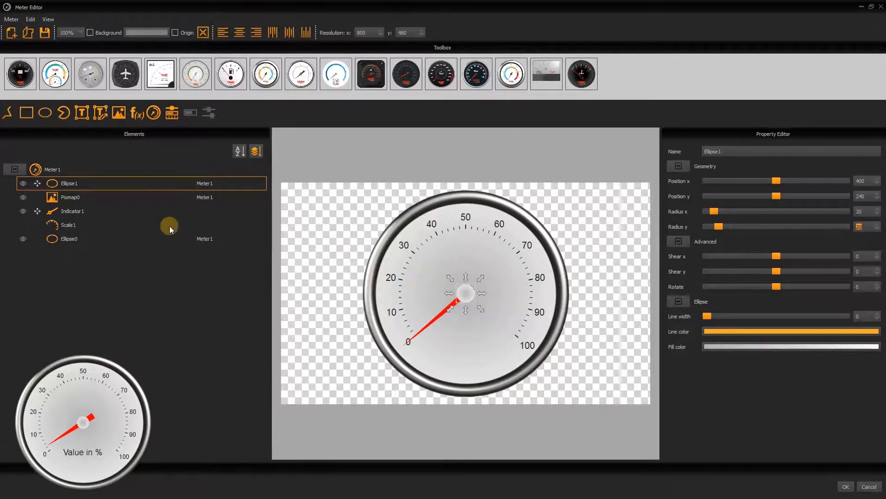
# Set the offset of Indicator1 to -40 px
pyautogui.click(70, 211)
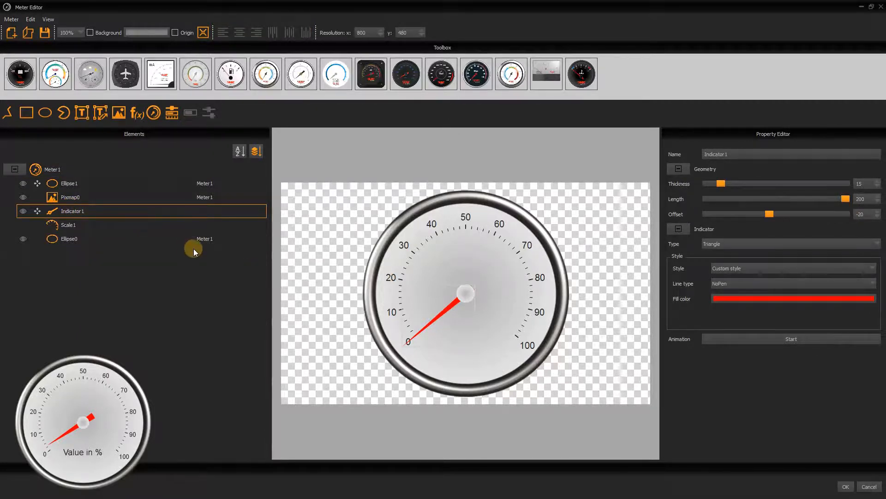
pyautogui.click(861, 214)
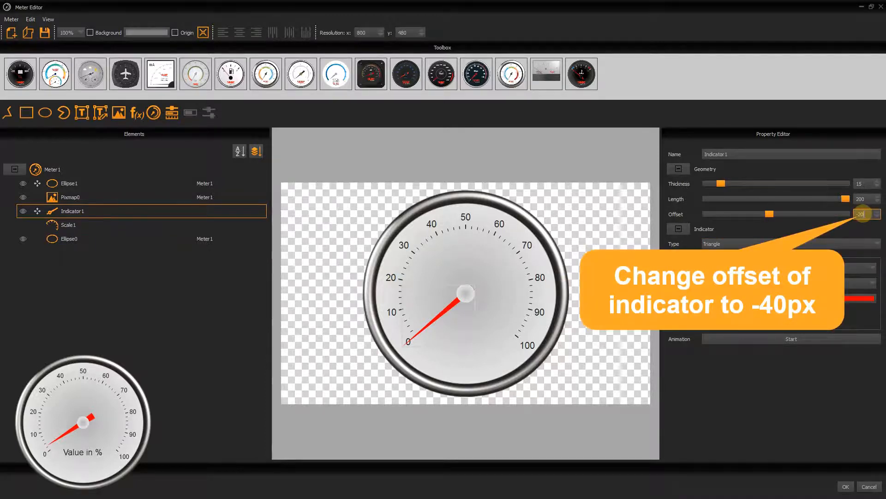
pyautogui.press('BackSpace')
pyautogui.press('BackSpace')
pyautogui.write('40')
pyautogui.press('Return')
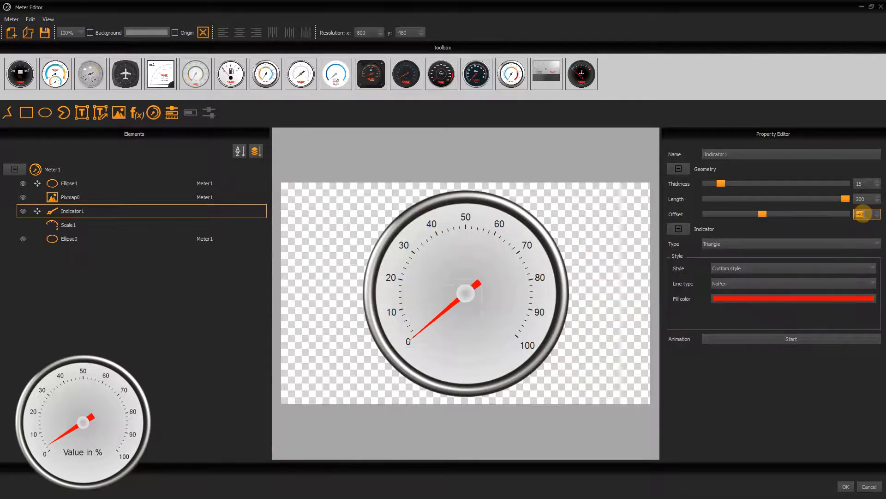
# Set the length of the indicator needle to 180 px
pyautogui.click(861, 199)
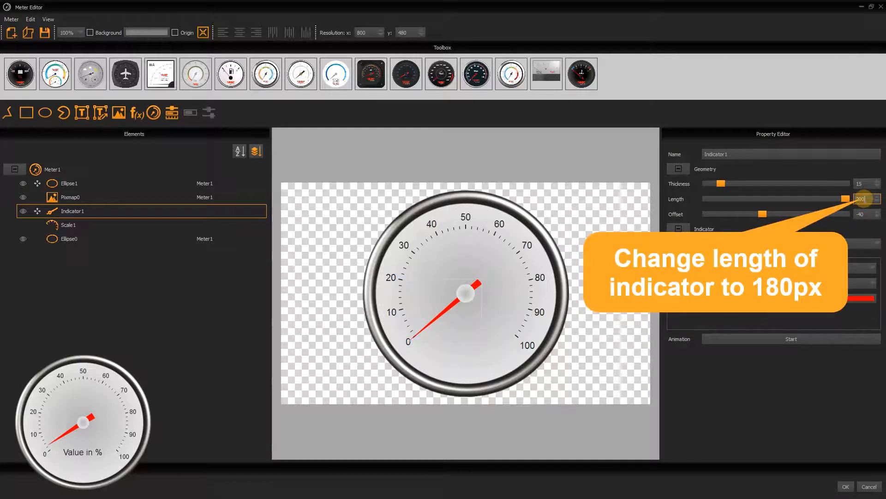
pyautogui.press('BackSpace')
pyautogui.press('BackSpace')
pyautogui.press('BackSpace')
pyautogui.write('180')
pyautogui.press('Return')
# Set the indicator's thickness to 20 px and run its animation preview
pyautogui.click(862, 183)
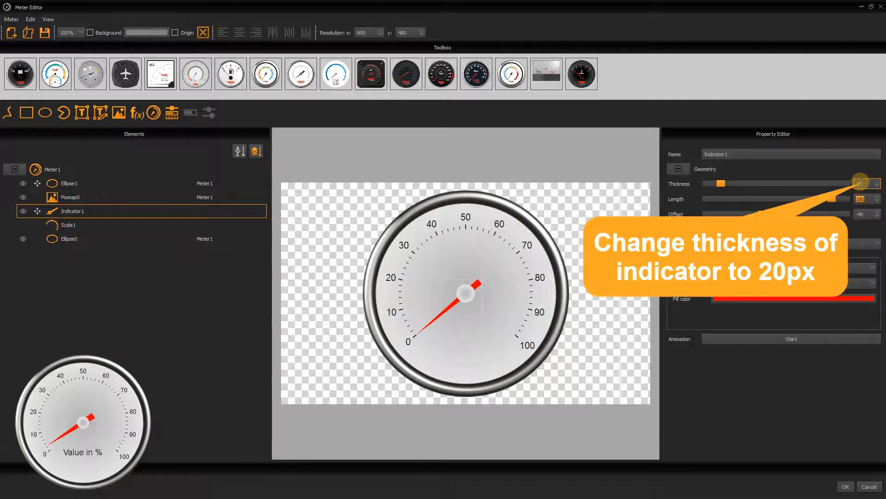
pyautogui.press('BackSpace')
pyautogui.press('BackSpace')
pyautogui.write('20')
pyautogui.press('Return')
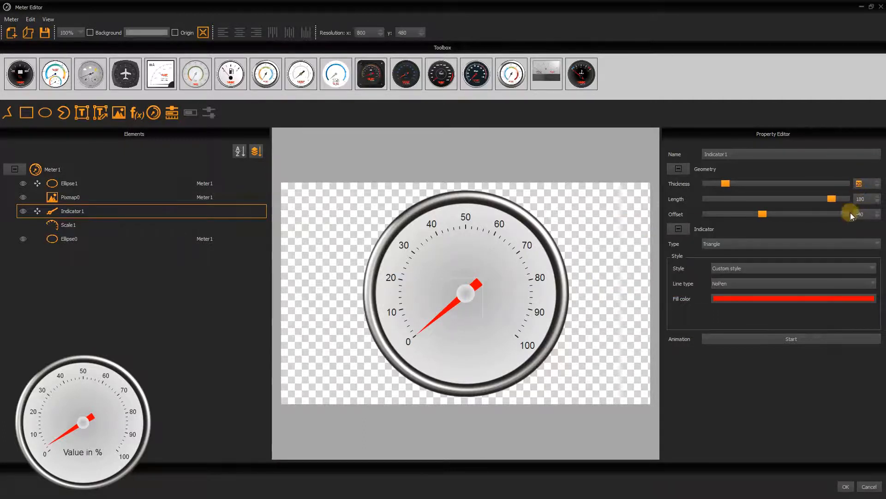
pyautogui.click(793, 339)
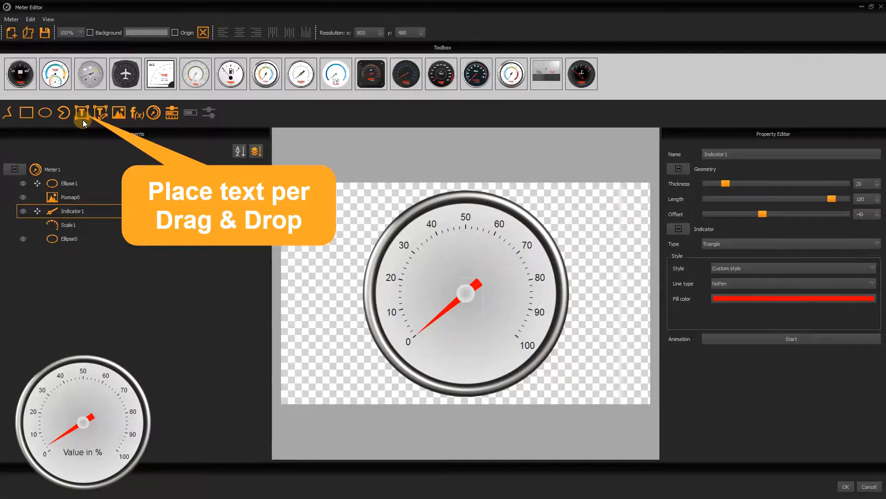
# Add a text element below the needle hub reading "Value in %" with font size 20
pyautogui.moveTo(83, 119); pyautogui.dragTo(467, 348)
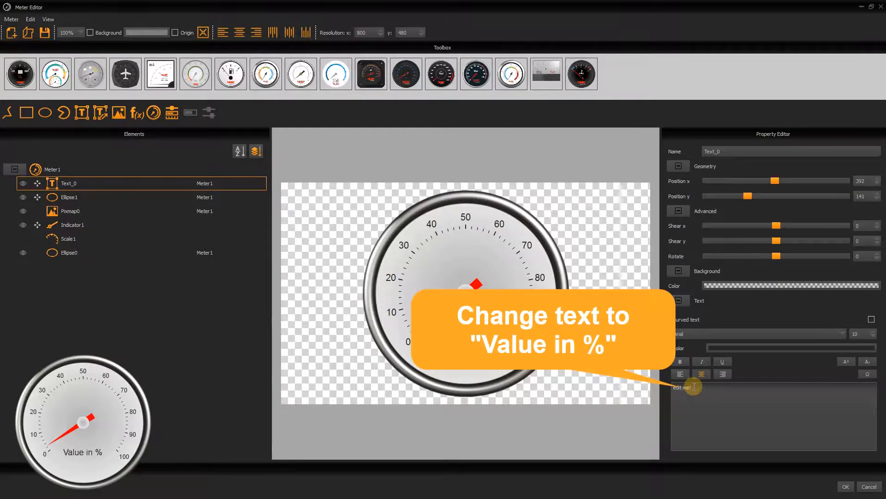
pyautogui.moveTo(695, 387); pyautogui.dragTo(670, 383)
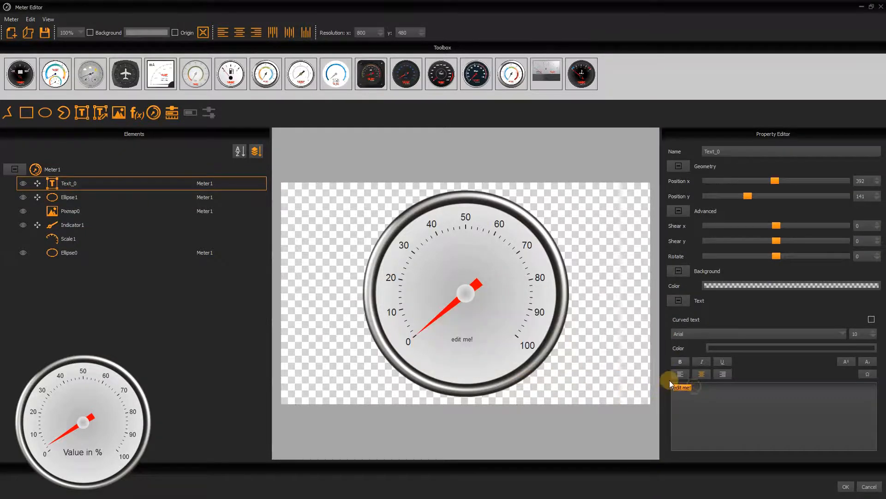
pyautogui.write('Value in %')
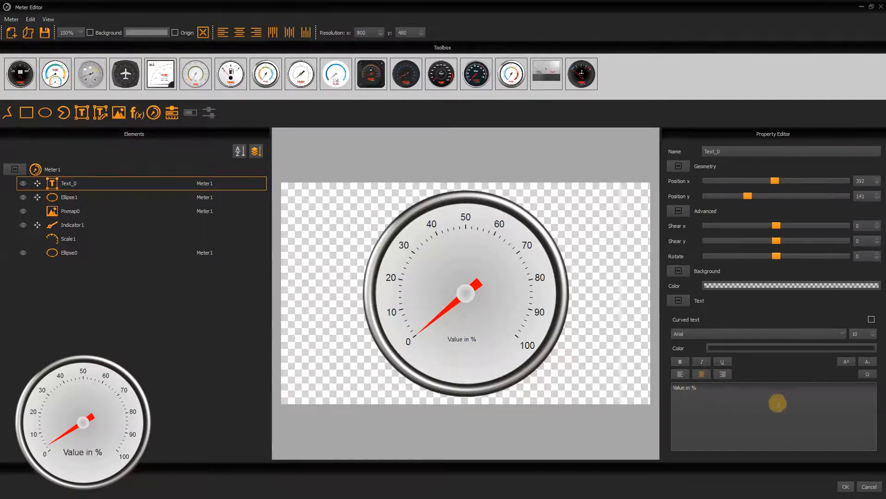
pyautogui.doubleClick(857, 334)
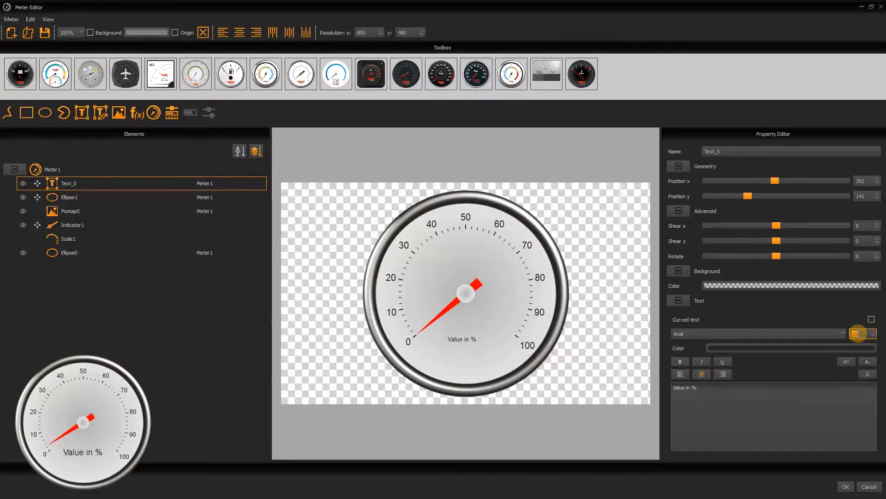
pyautogui.write('20')
pyautogui.press('Return')
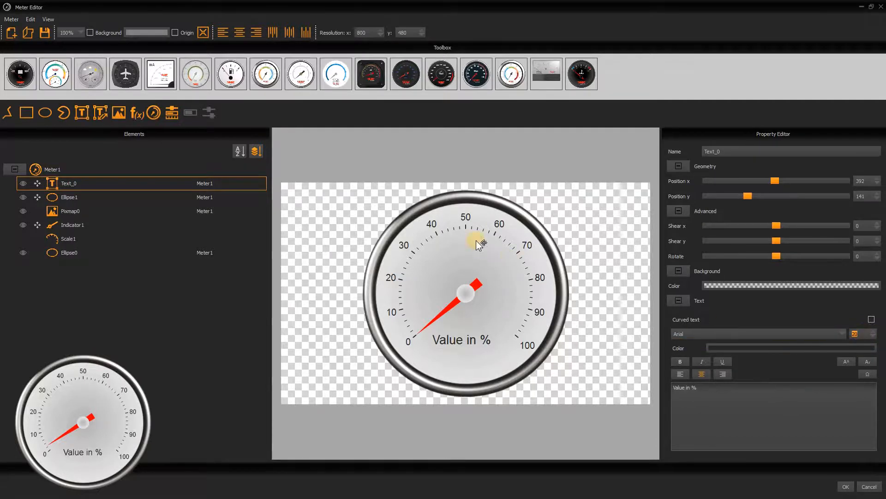
# Center the "Value in %" text horizontally on the canvas and set its y position to 145 px
pyautogui.click(238, 32)
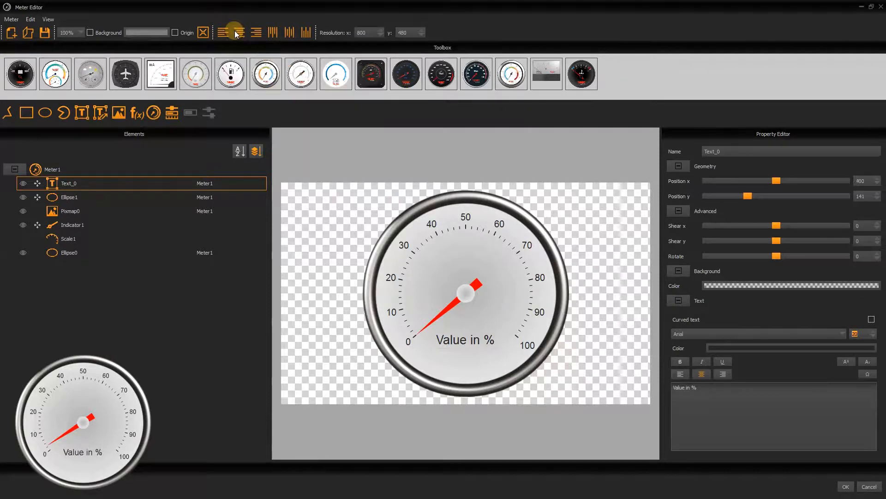
pyautogui.click(863, 197)
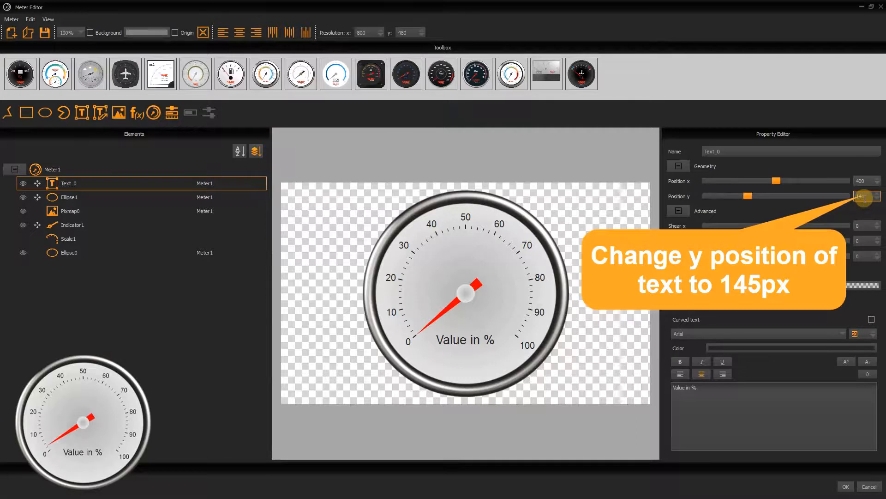
pyautogui.write('14')
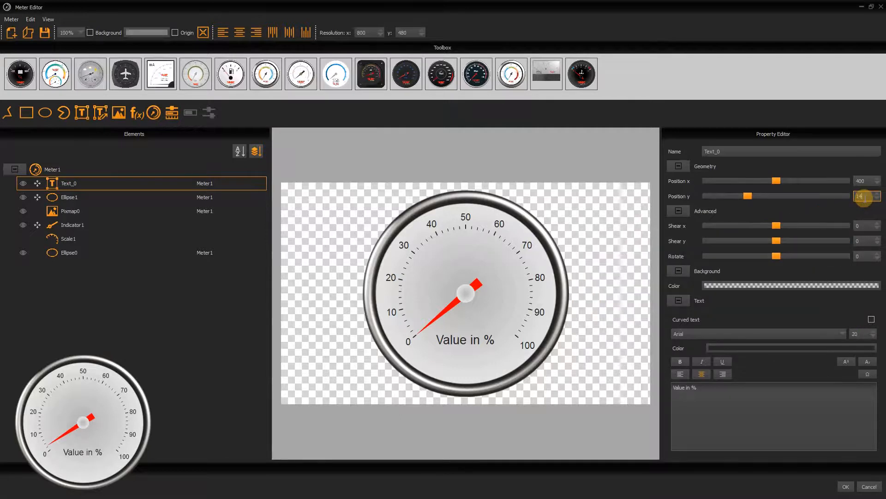
pyautogui.write('5')
pyautogui.press('Return')
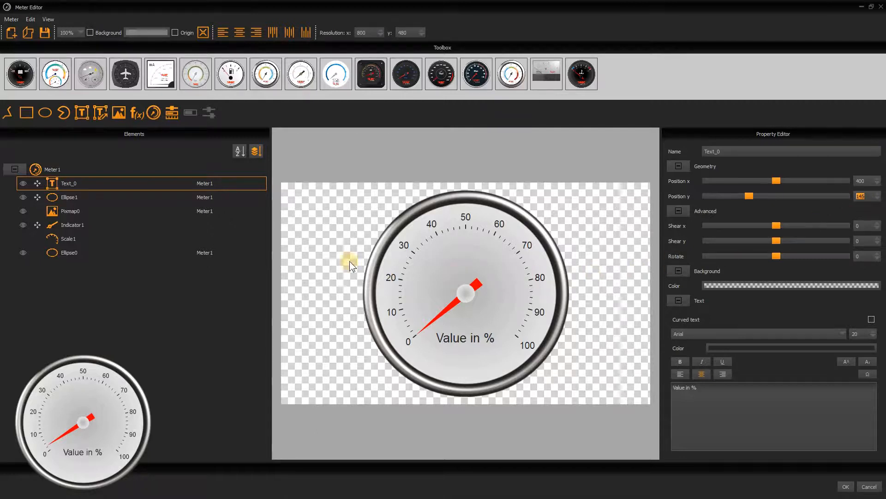
# Set the calculation of Meter1 to (analog(0)) and its maximum value to 4095
pyautogui.click(68, 164)
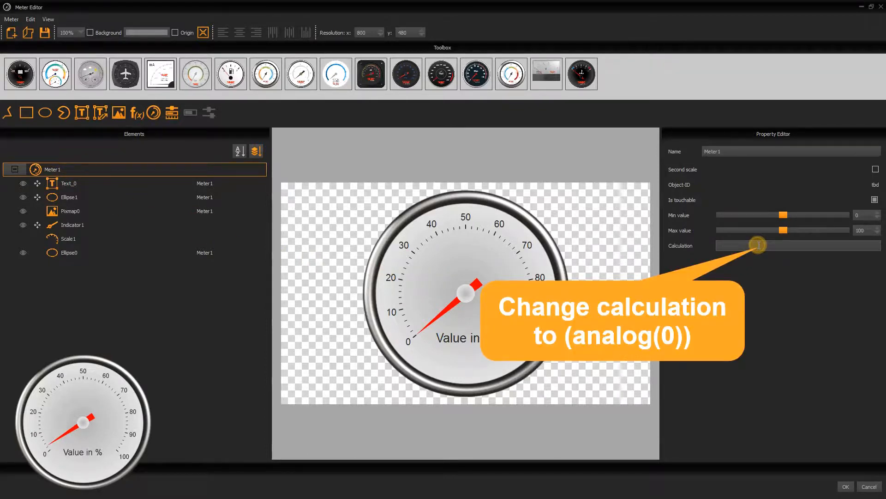
pyautogui.write('(analog(')
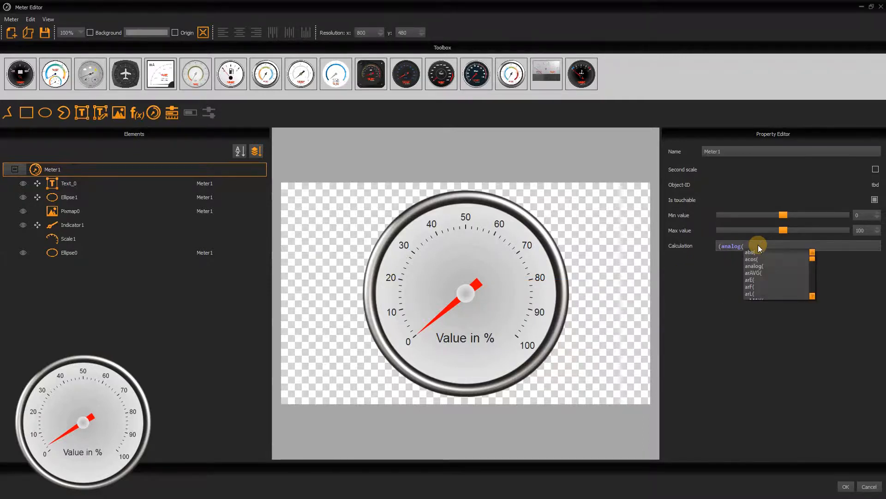
pyautogui.write('0))')
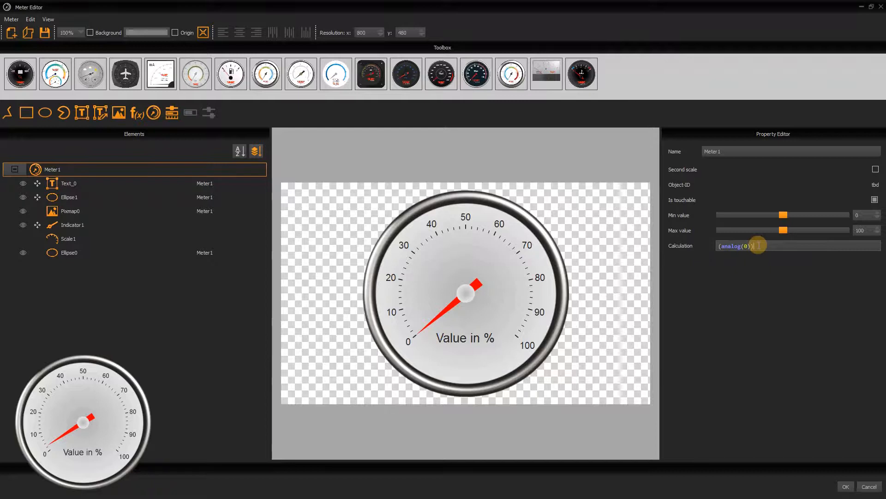
pyautogui.doubleClick(860, 230)
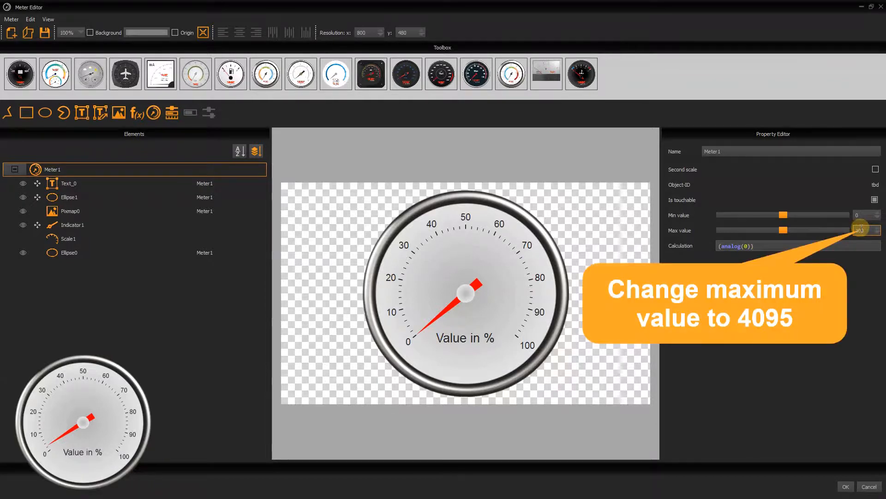
pyautogui.write('409')
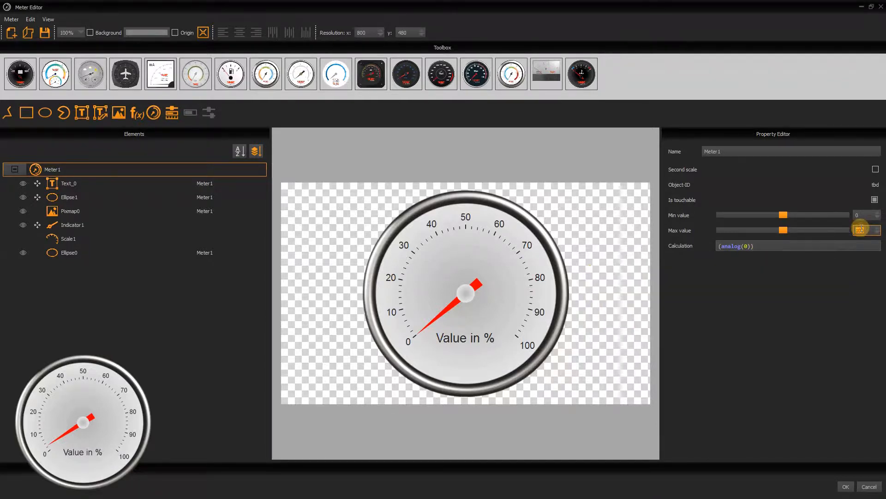
pyautogui.press('Return')
# Disable touch input for Meter1 and accept the finished meter design back into the project
pyautogui.click(875, 199)
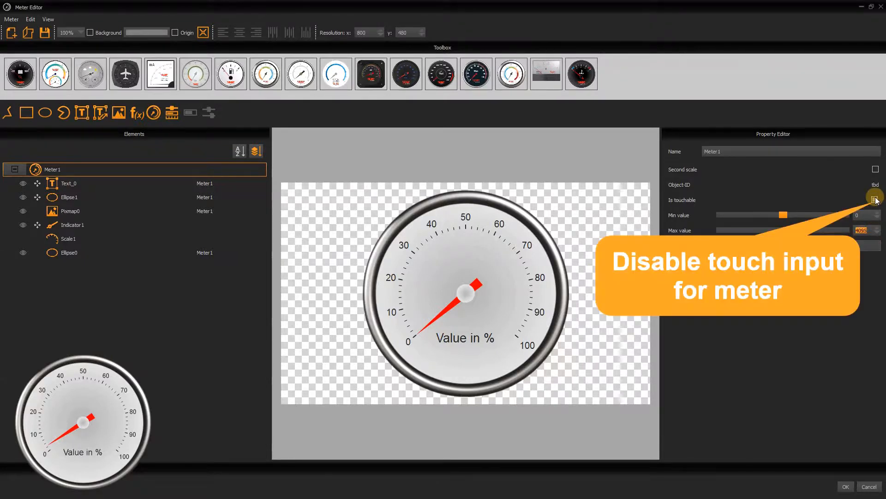
pyautogui.click(875, 199)
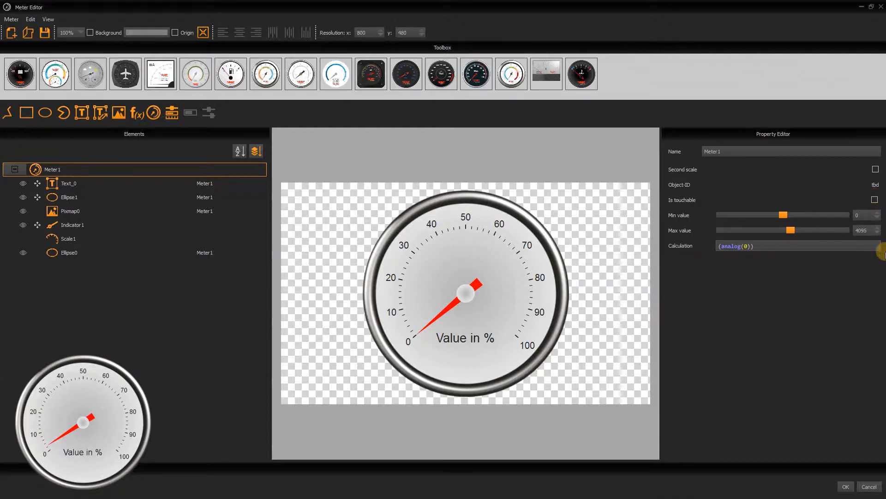
pyautogui.click(845, 485)
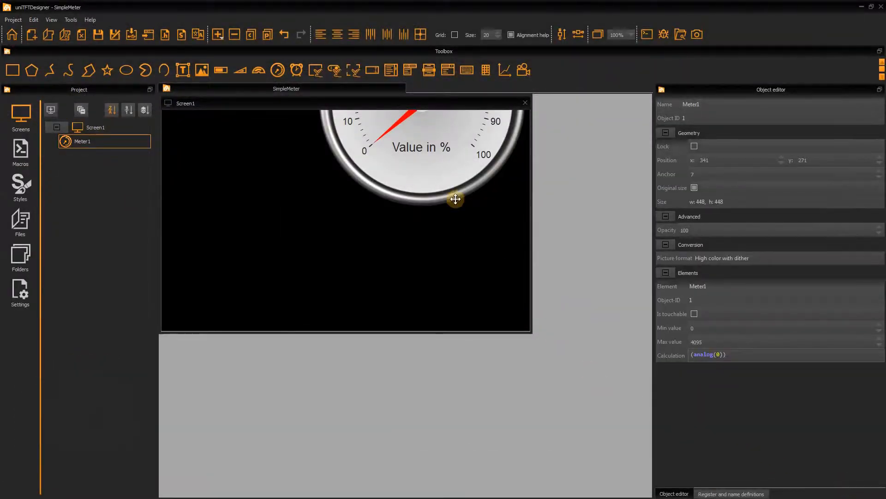
# Center the meter horizontally and vertically on Screen1
pyautogui.click(440, 175)
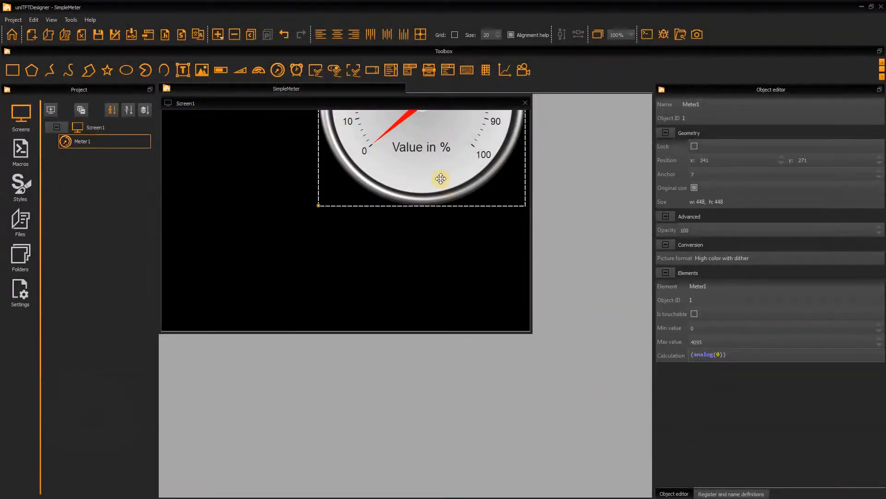
pyautogui.click(337, 38)
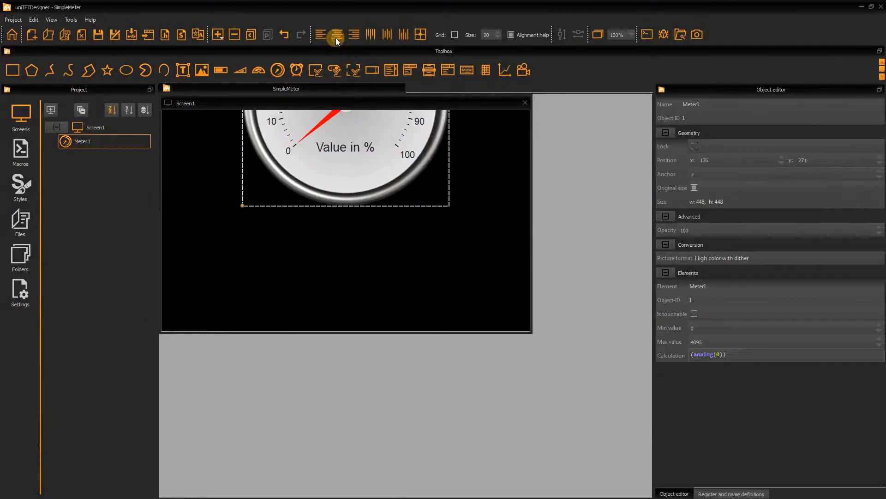
pyautogui.click(389, 31)
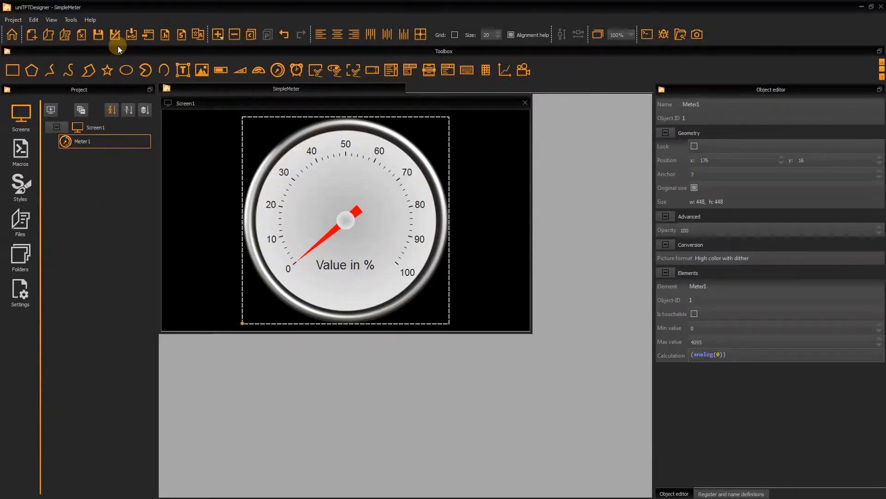
# Run the project in the simulator and lower analog input Ain 0 to about 3 % to test the needle
pyautogui.click(148, 35)
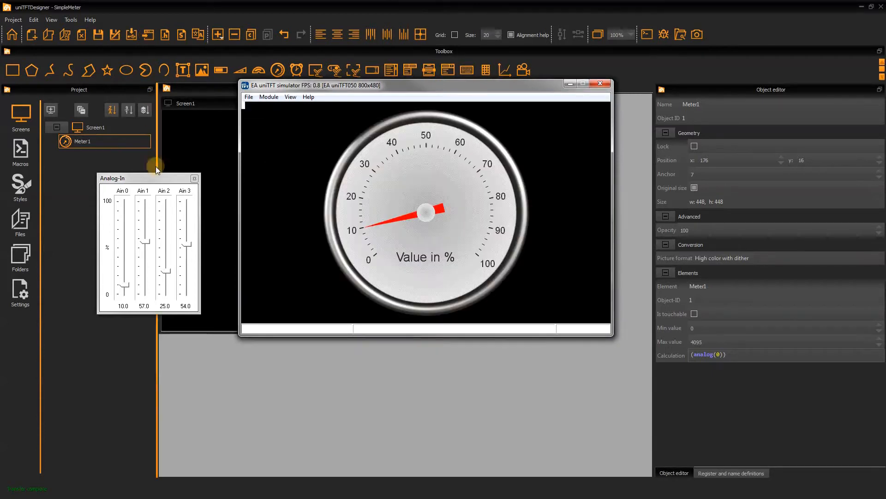
pyautogui.moveTo(123, 285)
pyautogui.mouseDown()
pyautogui.moveTo(131, 206)
pyautogui.moveTo(124, 295)
pyautogui.mouseUp()
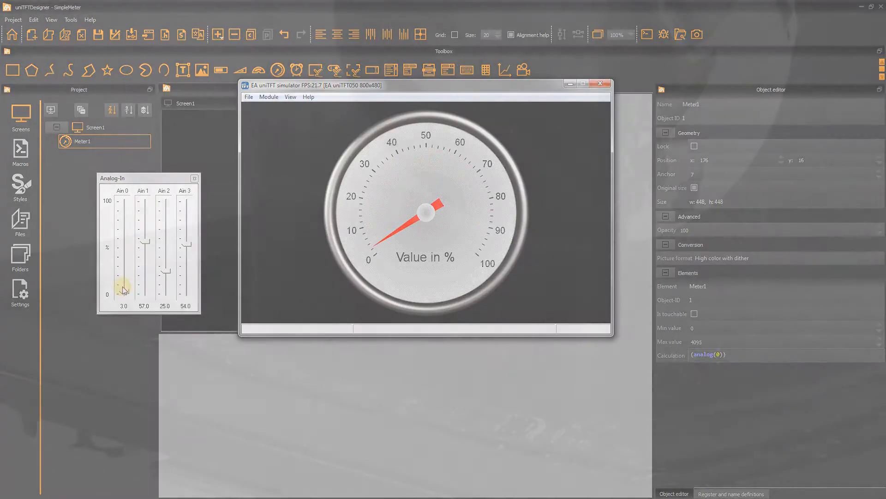